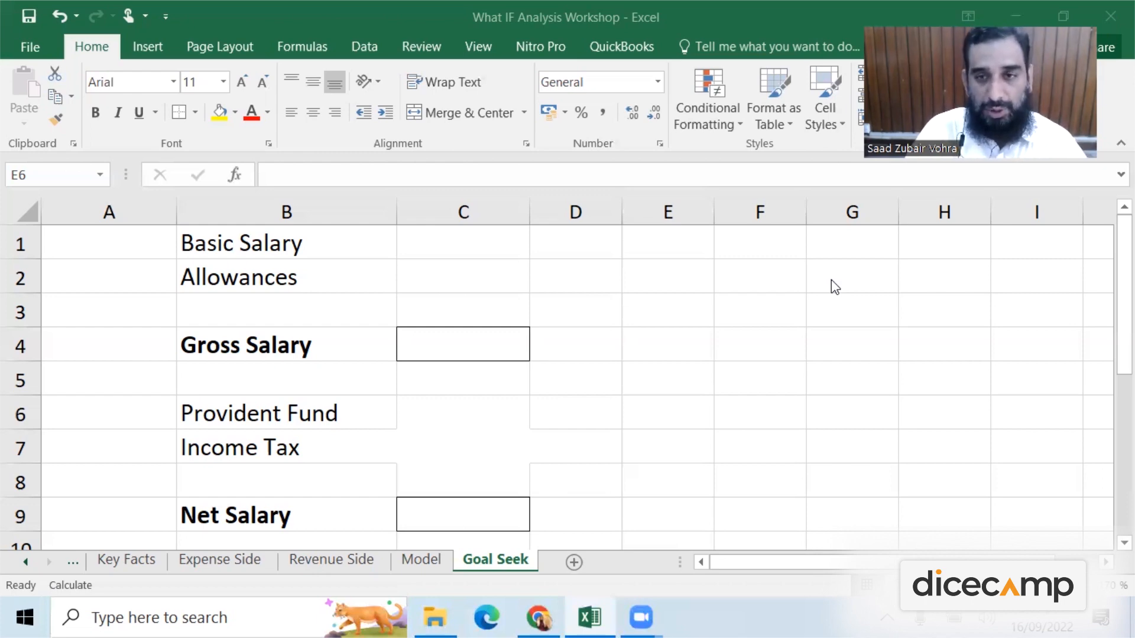
# Step: Enter a basic salary of 250000 in cell C1
pyautogui.click(460, 252)
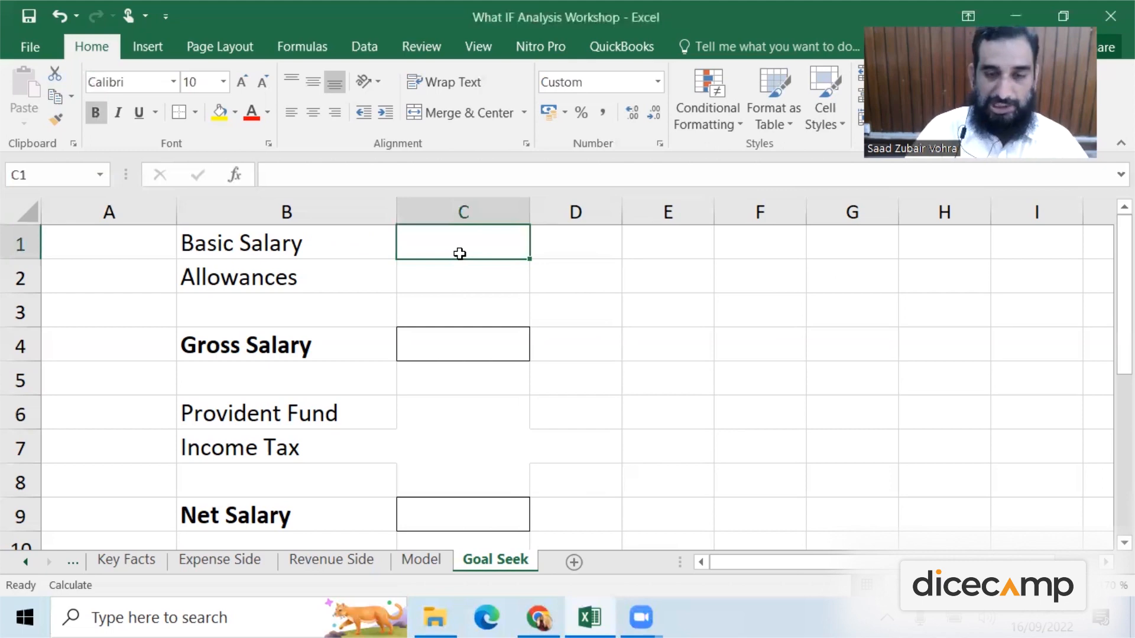
pyautogui.write('250000')
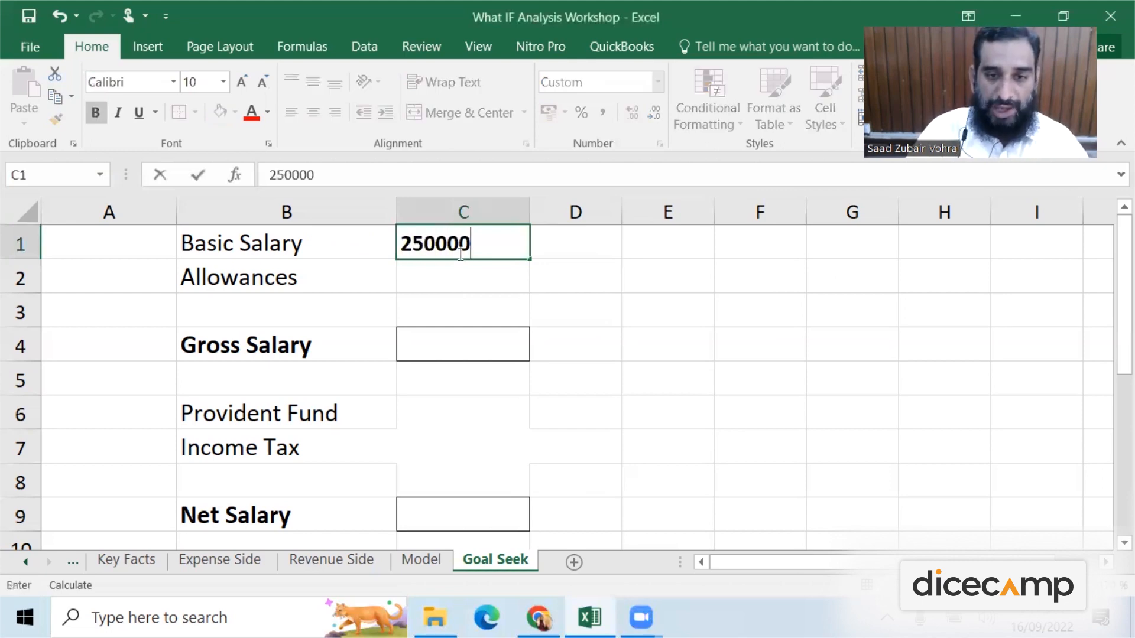
pyautogui.press('Return')
pyautogui.click(461, 253)
pyautogui.press('F2')
pyautogui.press('Escape')
pyautogui.press('Return')
# Step: Calculate the allowances in C2 as 10 percent of basic salary with the formula =C1*10/100
pyautogui.write('=')
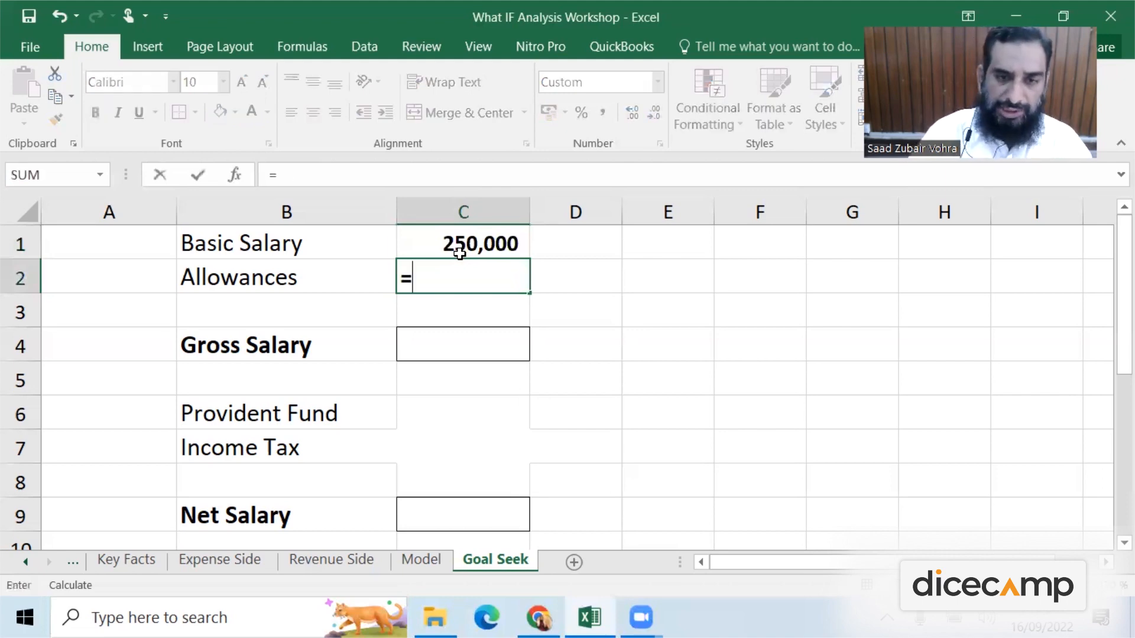
pyautogui.click(460, 253)
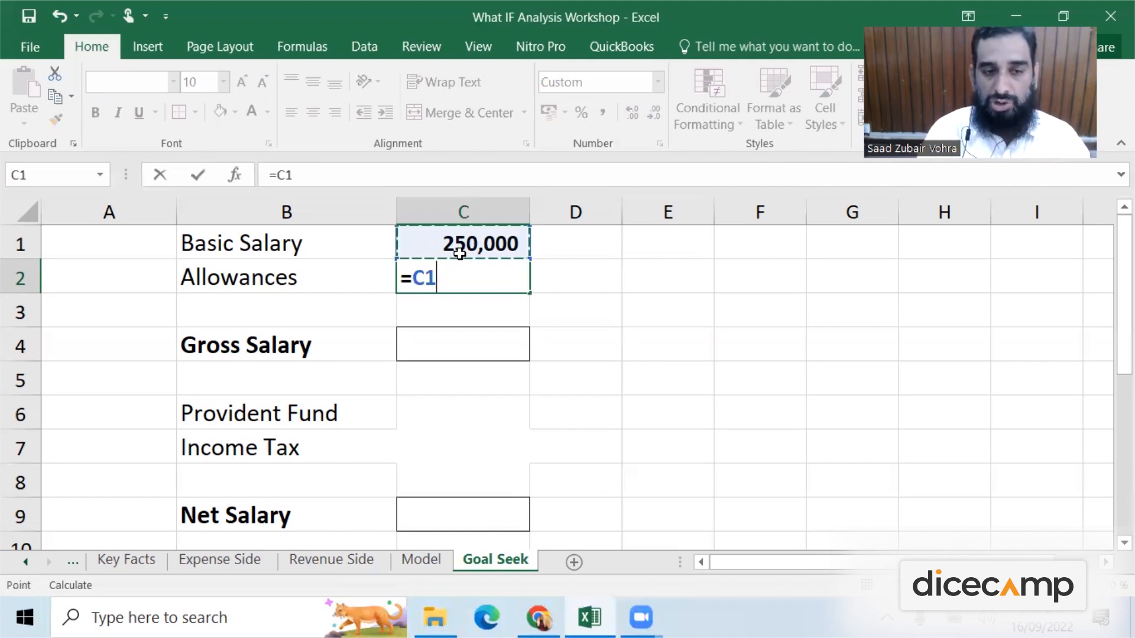
pyautogui.write('*12/100')
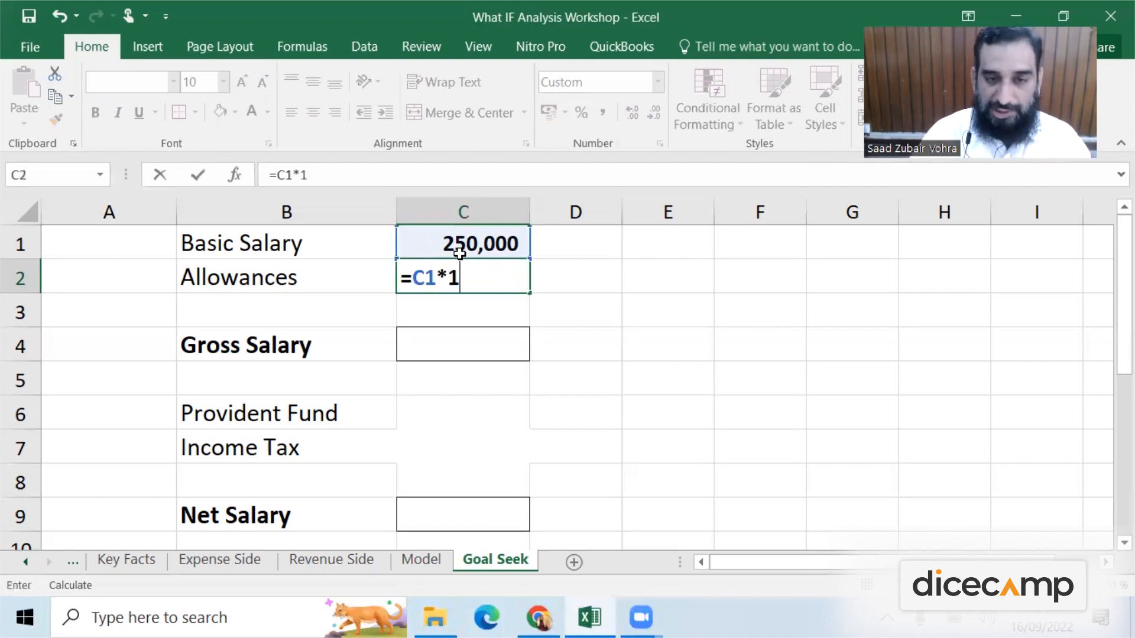
pyautogui.press('BackSpace')
pyautogui.press('BackSpace')
pyautogui.press('BackSpace')
pyautogui.press('BackSpace')
pyautogui.press('BackSpace')
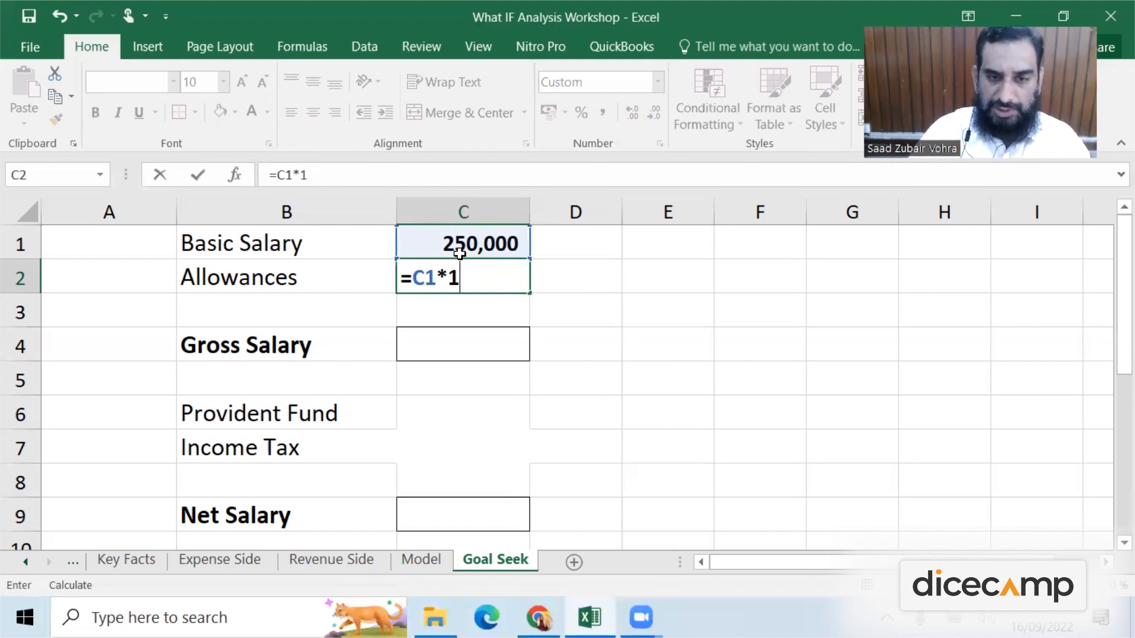
pyautogui.write('0/100')
pyautogui.press('Return')
# Step: Calculate the gross salary in C4 by adding basic salary and allowances with =C1+C2
pyautogui.press('Return')
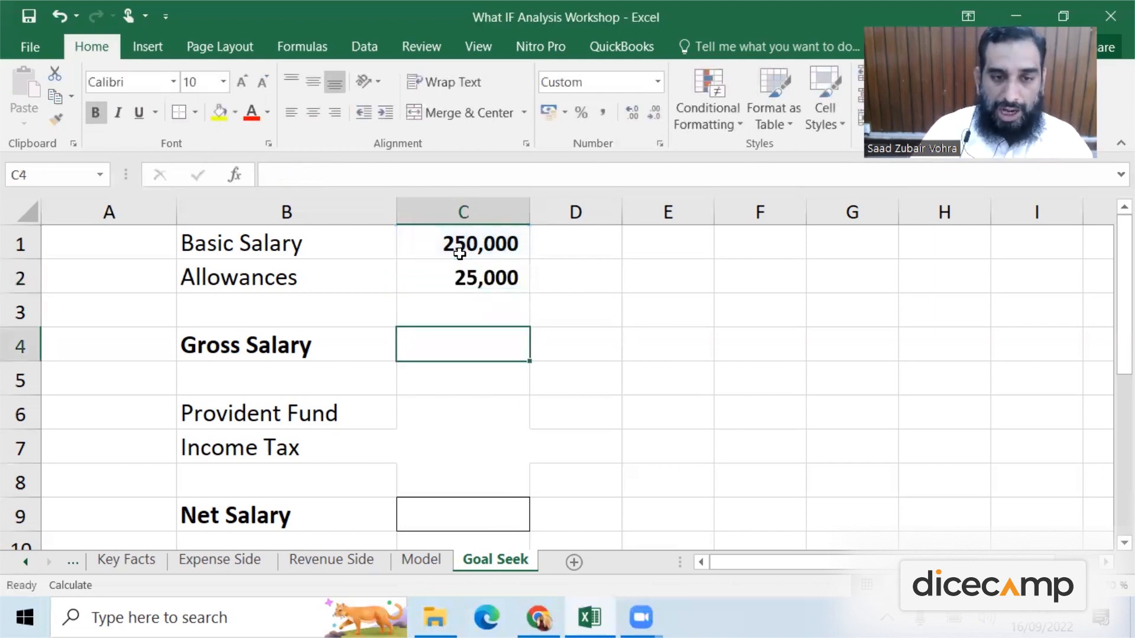
pyautogui.write('=')
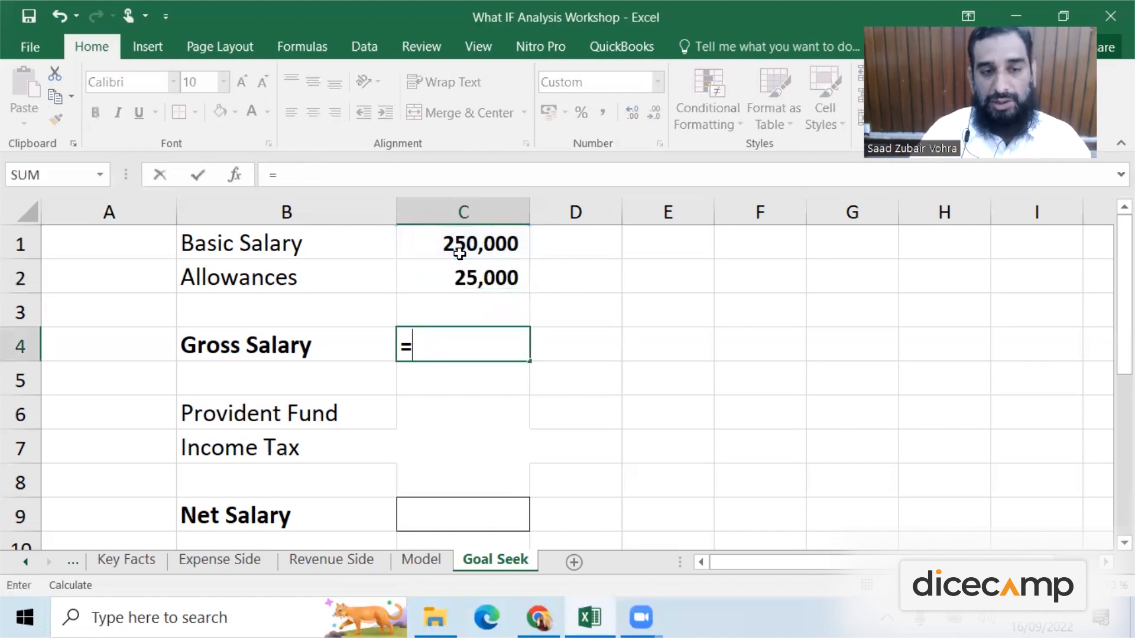
pyautogui.press('Up')
pyautogui.press('Up')
pyautogui.press('Up')
pyautogui.write('+')
pyautogui.press('Up')
pyautogui.press('Up')
pyautogui.press('Return')
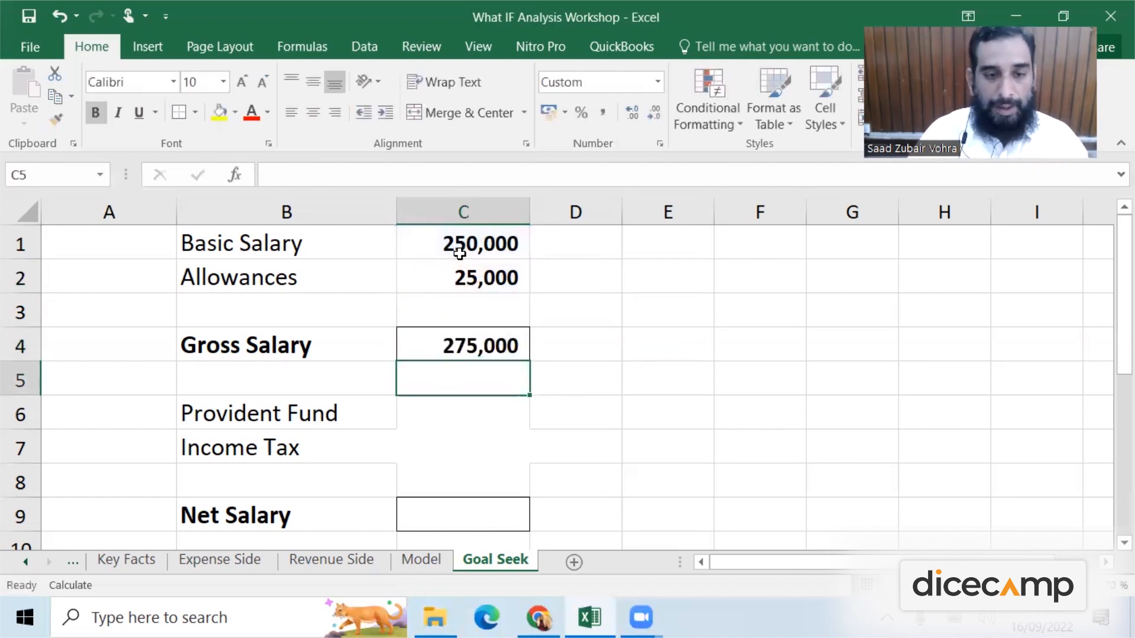
# Step: Calculate the provident fund in C6 as 10 percent of basic salary with =C1*10/100
pyautogui.press('Down')
pyautogui.write('=')
pyautogui.press('Up')
pyautogui.press('Up')
pyautogui.press('Up')
pyautogui.press('Up')
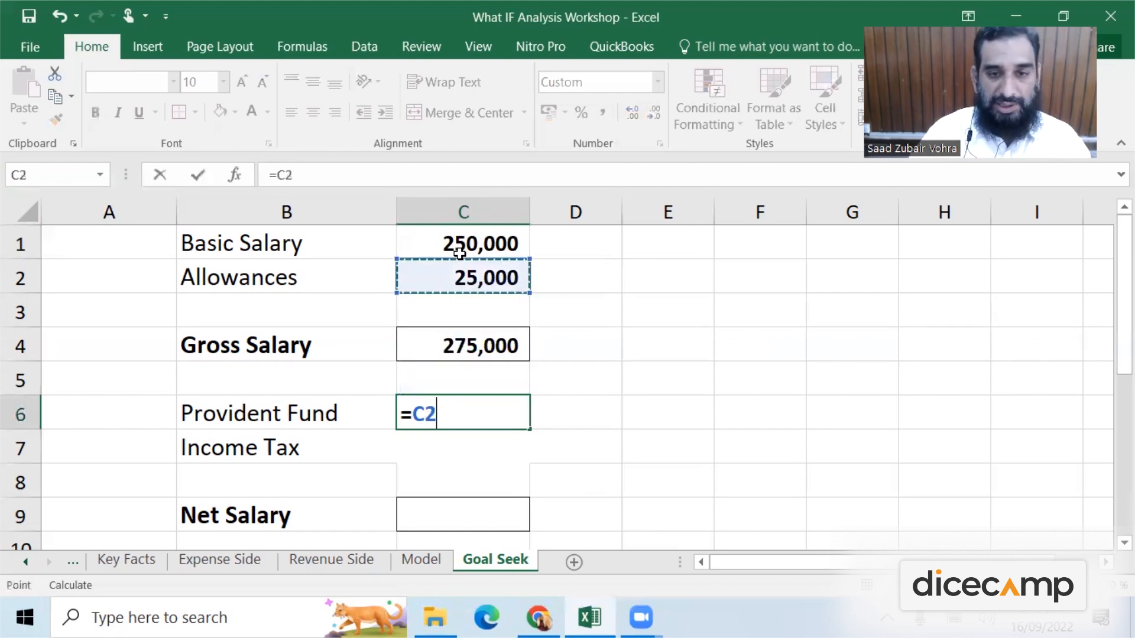
pyautogui.press('Up')
pyautogui.write('*12/')
pyautogui.press('BackSpace')
pyautogui.press('BackSpace')
pyautogui.write('0/100')
pyautogui.press('Return')
# Step: Calculate the income tax in C7 as 5 percent of gross salary with =C4*5/100
pyautogui.write('=-')
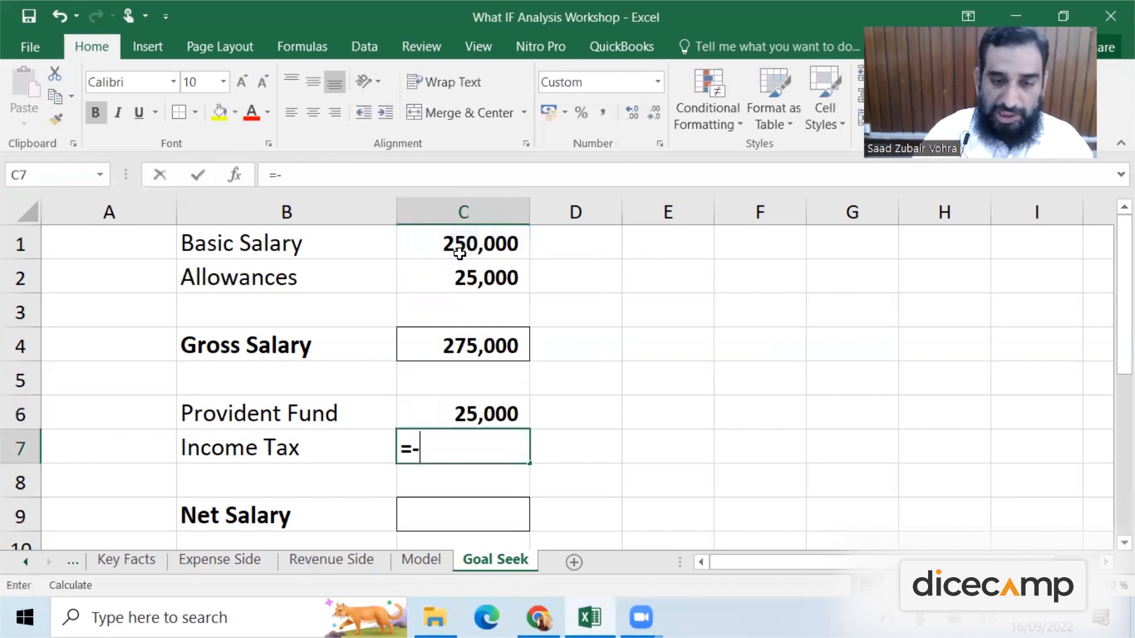
pyautogui.press('BackSpace')
pyautogui.press('BackSpace')
pyautogui.write('=')
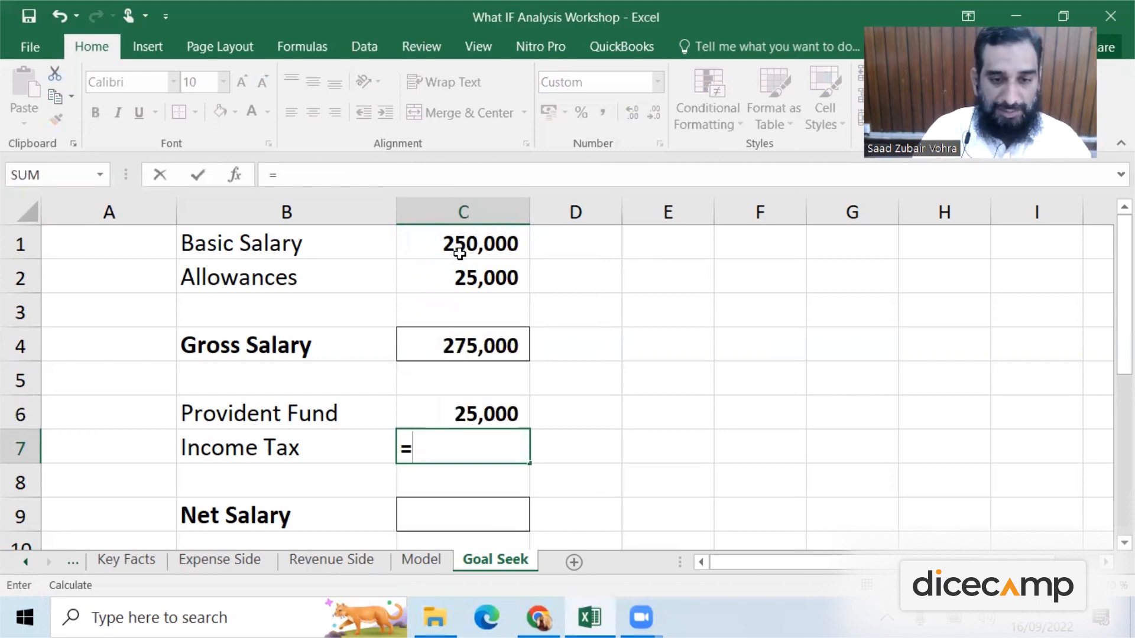
pyautogui.press('Up')
pyautogui.press('Up')
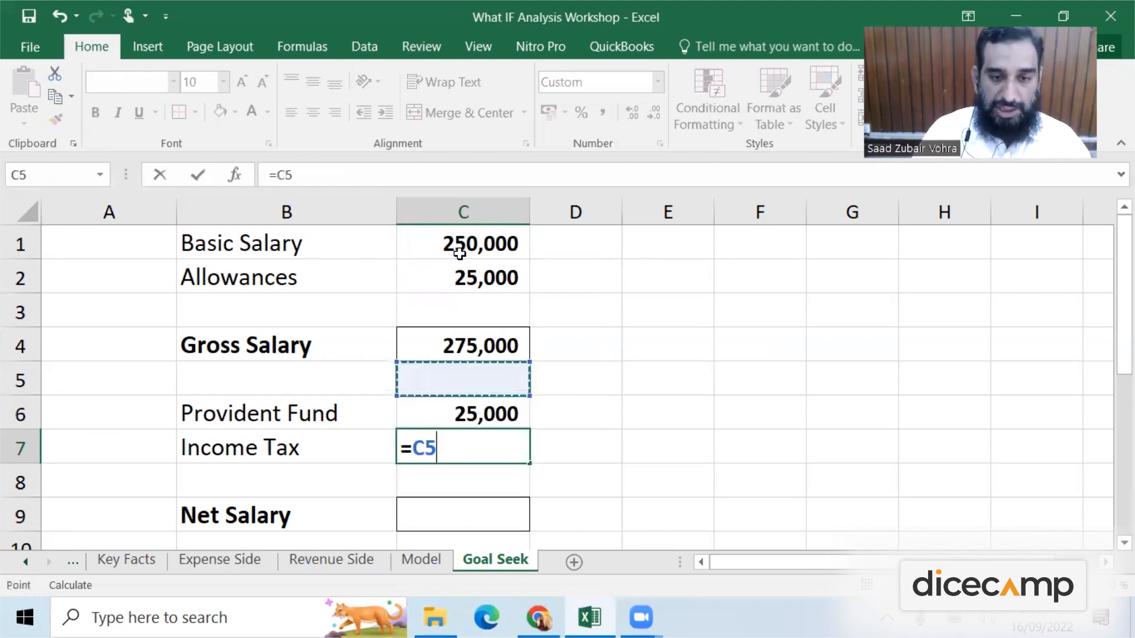
pyautogui.press('Up')
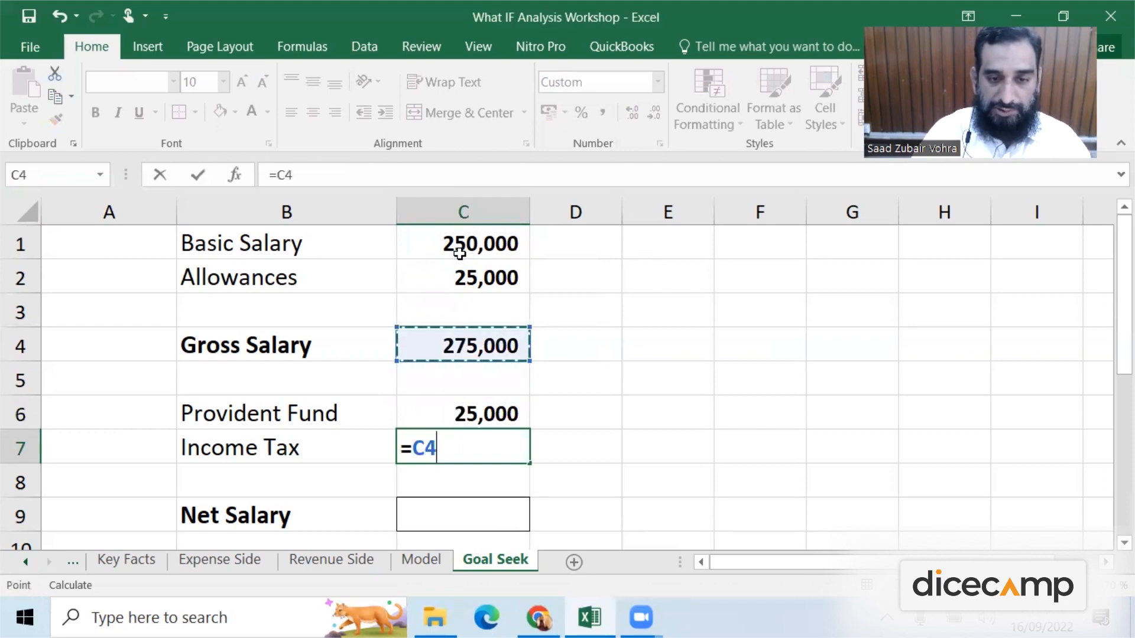
pyautogui.write('*5/100')
pyautogui.press('Return')
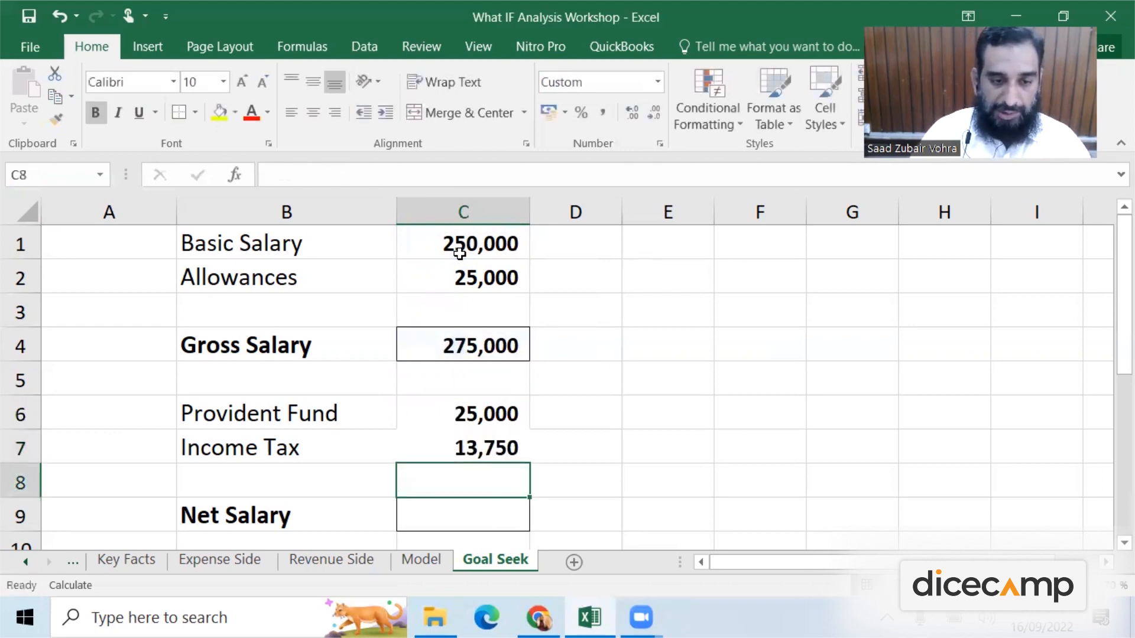
# Step: Calculate the net salary in C9 by subtracting provident fund and income tax from gross salary with =C4-C6-C7
pyautogui.press('Down')
pyautogui.write('=')
pyautogui.press('Up')
pyautogui.press('Up')
pyautogui.press('Up')
pyautogui.press('Up')
pyautogui.press('Up')
pyautogui.write('-')
pyautogui.press('Up')
pyautogui.press('Up')
pyautogui.press('Up')
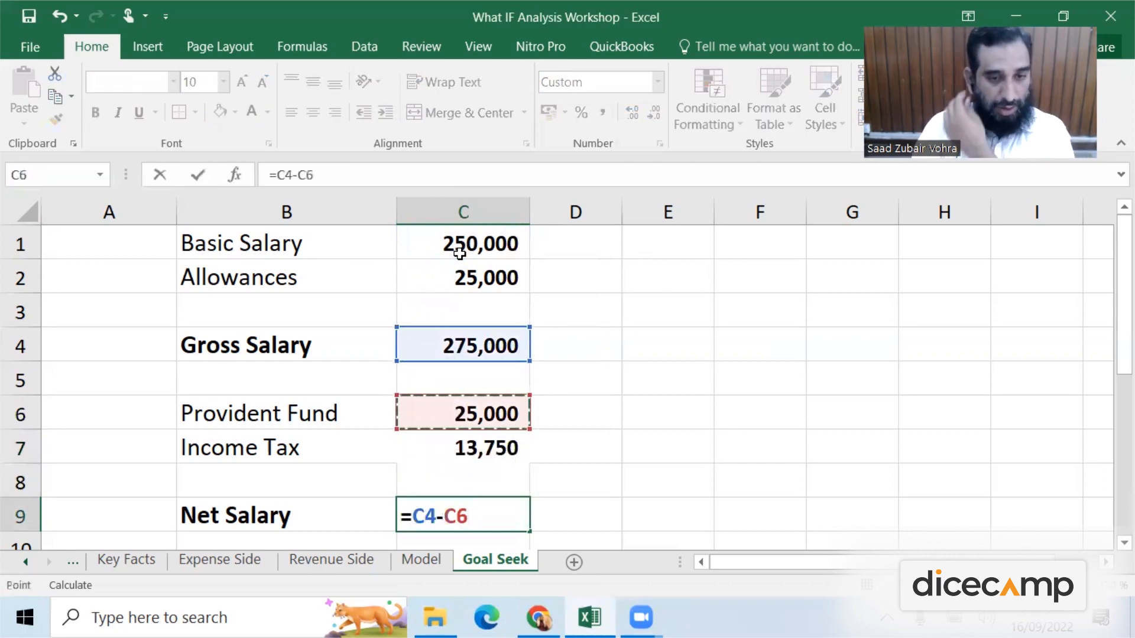
pyautogui.write('-')
pyautogui.press('Up')
pyautogui.press('Up')
pyautogui.press('Return')
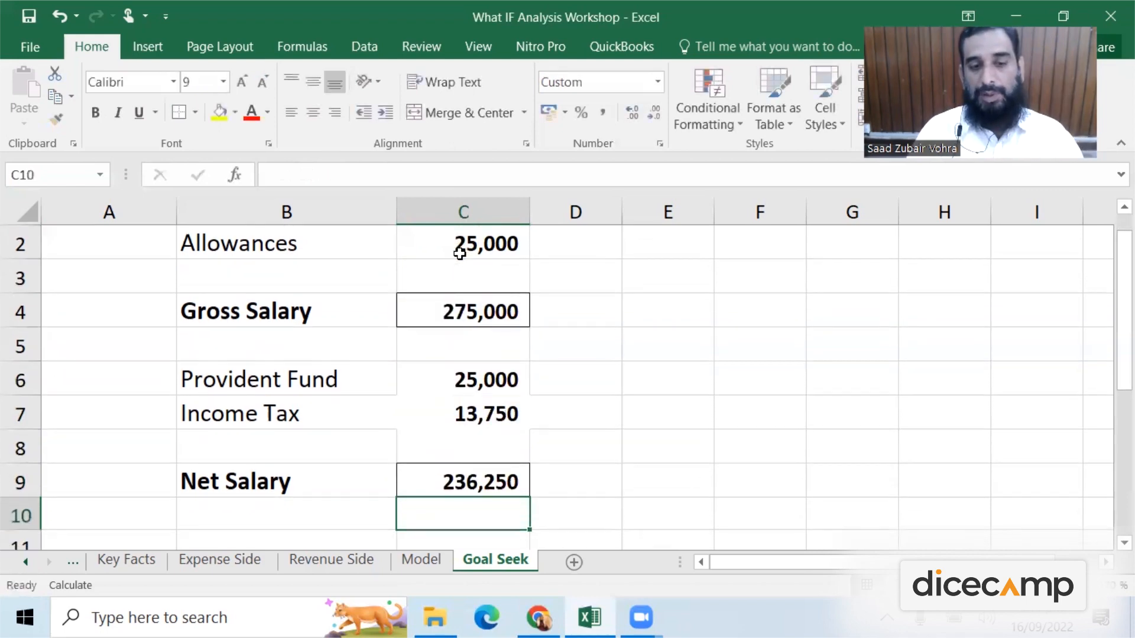
# Step: Review the formulas behind allowances, gross salary, provident fund, income tax and net salary in column C
pyautogui.press('Up')
pyautogui.press('Up')
pyautogui.press('Up')
pyautogui.press('Up')
pyautogui.press('Up')
pyautogui.press('Up')
pyautogui.press('Up')
pyautogui.press('Up')
pyautogui.press('Up')
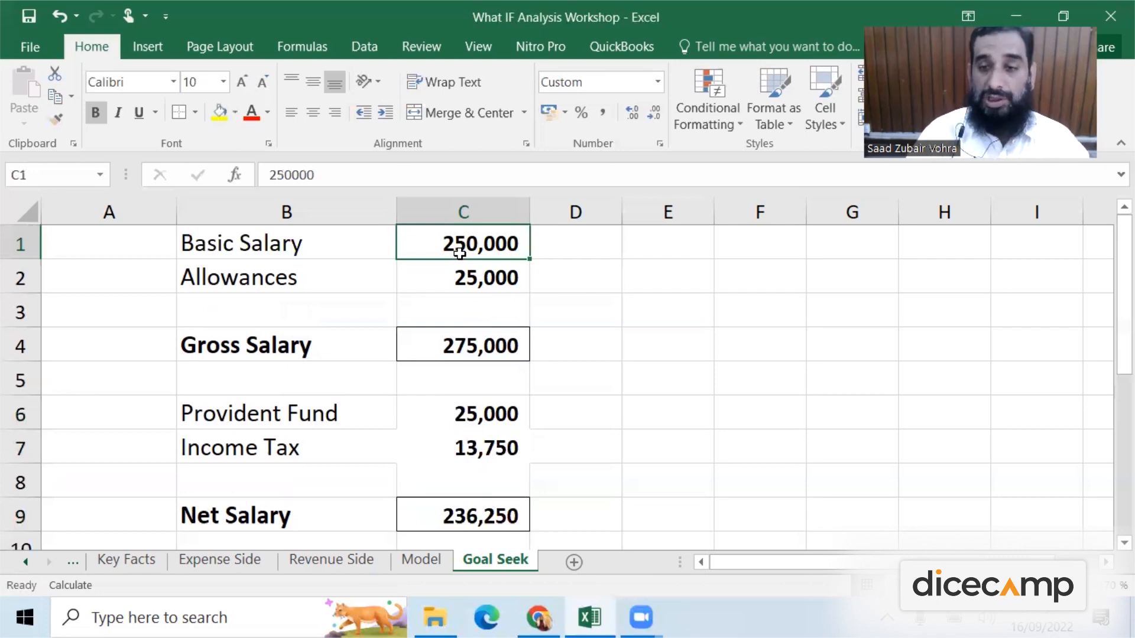
pyautogui.press('Down')
pyautogui.press('F2')
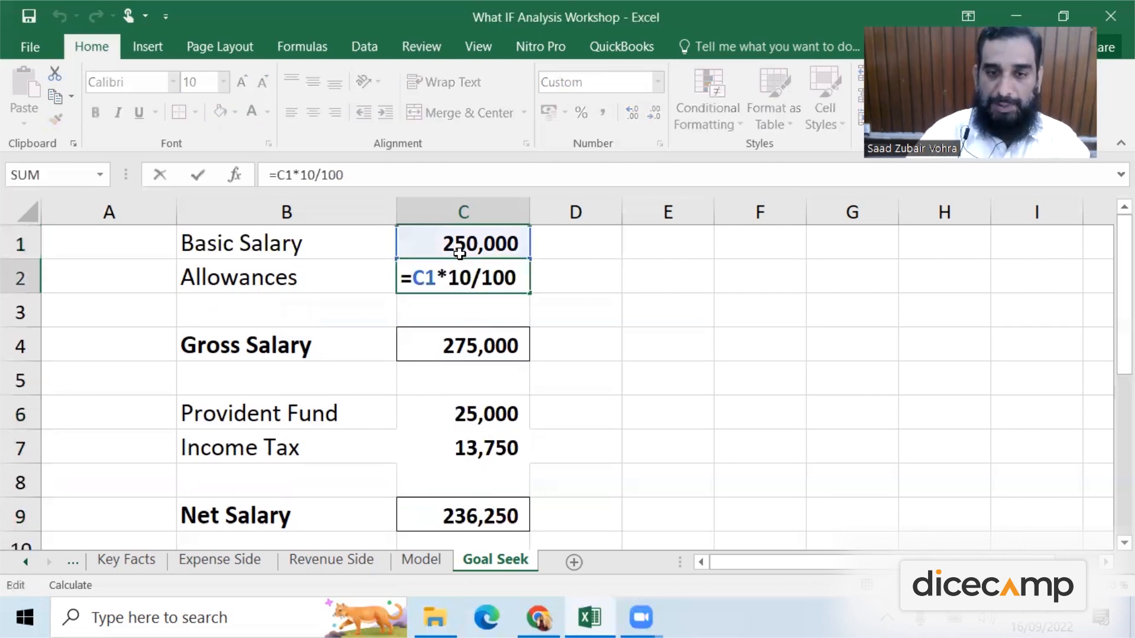
pyautogui.press('Escape')
pyautogui.press('Down')
pyautogui.press('Down')
pyautogui.press('F2')
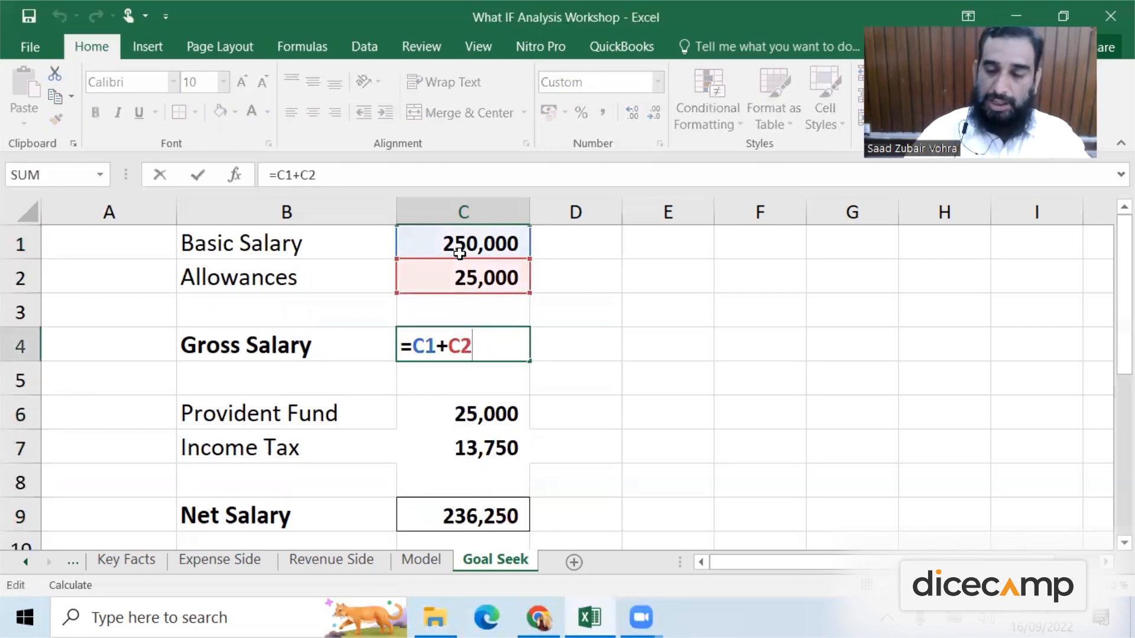
pyautogui.press('Return')
pyautogui.press('Down')
pyautogui.press('F2')
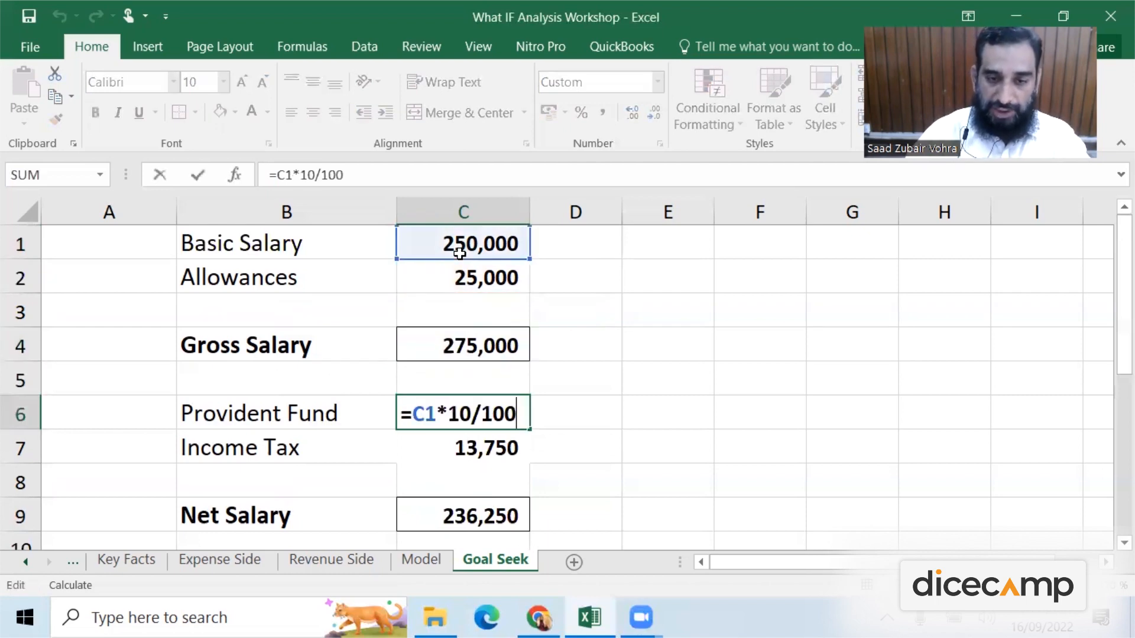
pyautogui.press('Return')
pyautogui.press('F2')
pyautogui.press('Return')
pyautogui.press('Down')
pyautogui.press('F2')
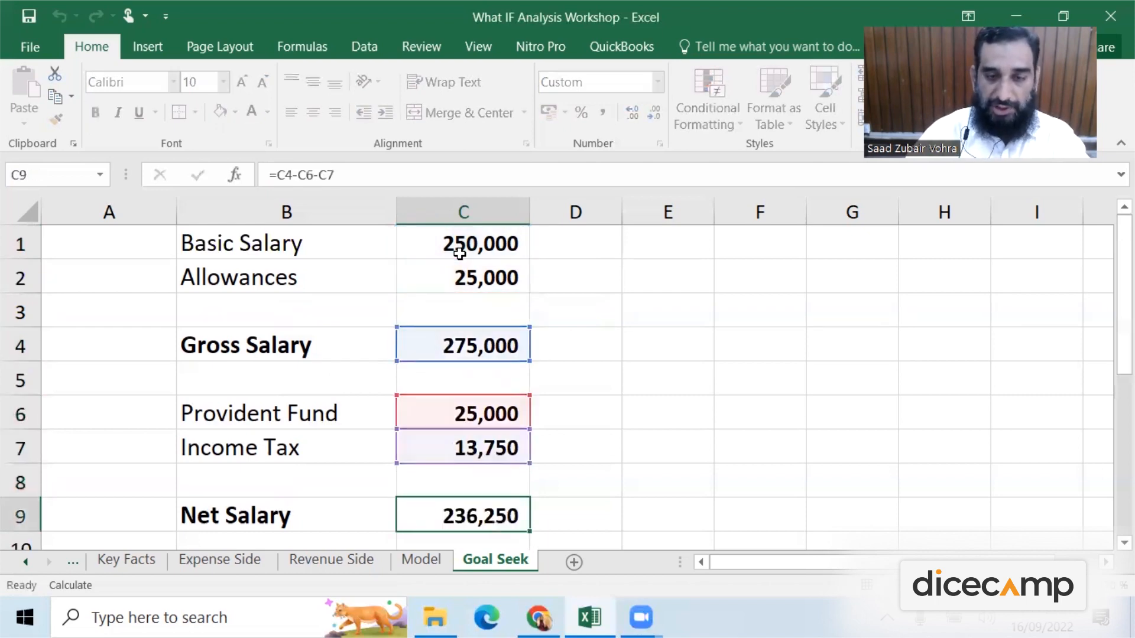
pyautogui.press('Tab')
pyautogui.press('Up')
pyautogui.press('Up')
pyautogui.press('Up')
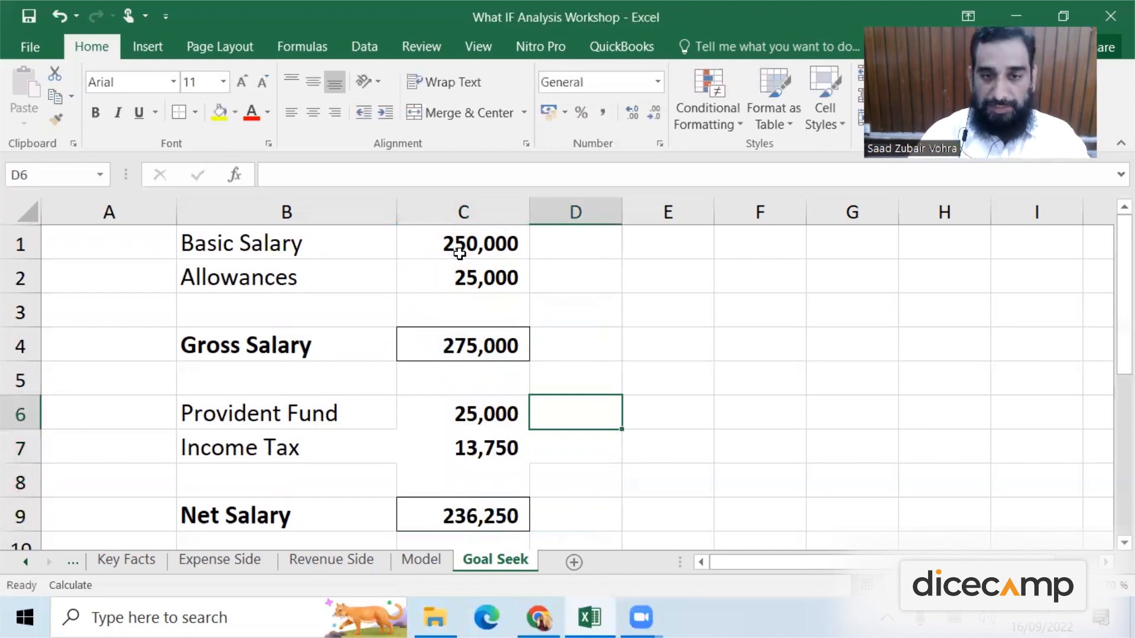
pyautogui.press('Up')
pyautogui.press('Up')
pyautogui.press('Up')
pyautogui.press('Up')
pyautogui.press('Up')
pyautogui.press('Right')
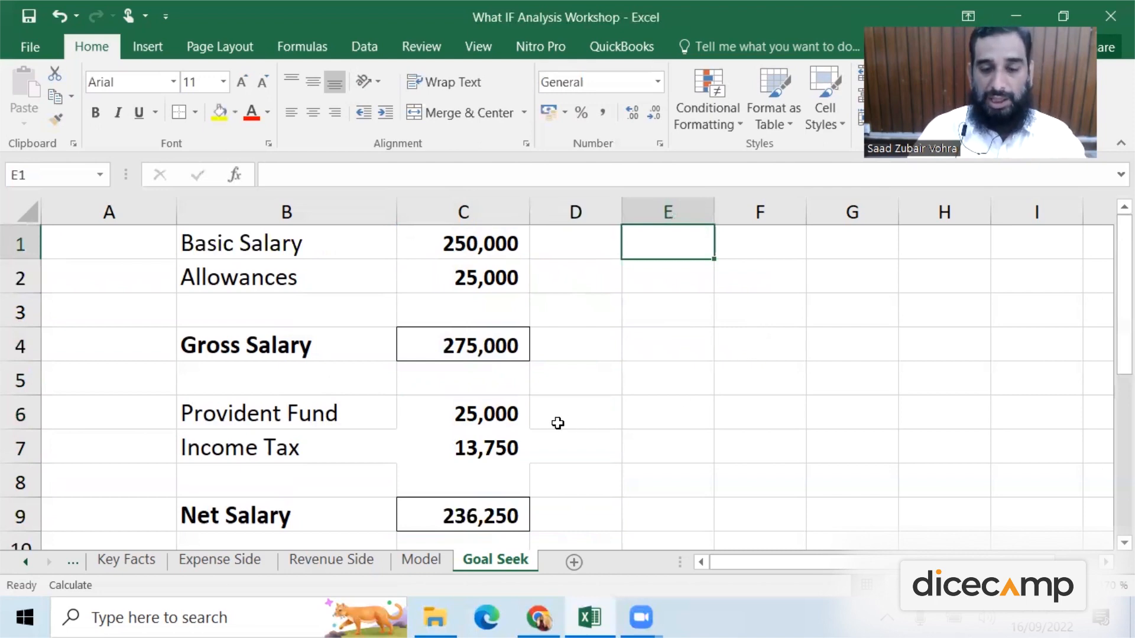
# Step: Enter 15000 in cell F7 on the income tax row
pyautogui.click(486, 453)
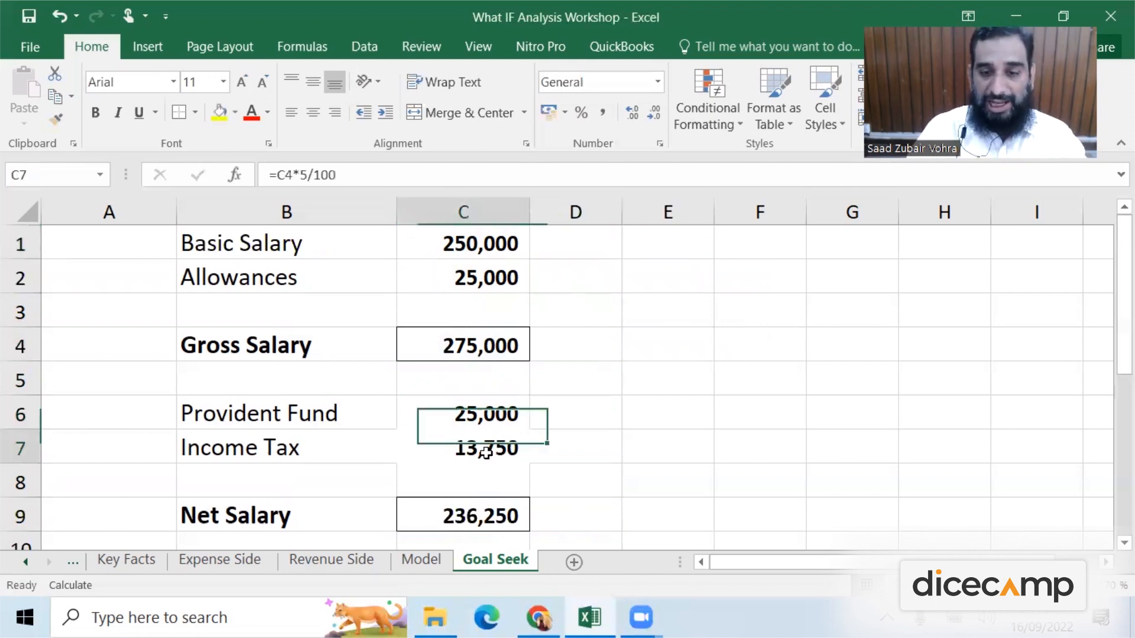
pyautogui.click(751, 452)
pyautogui.write('15000')
pyautogui.press('Return')
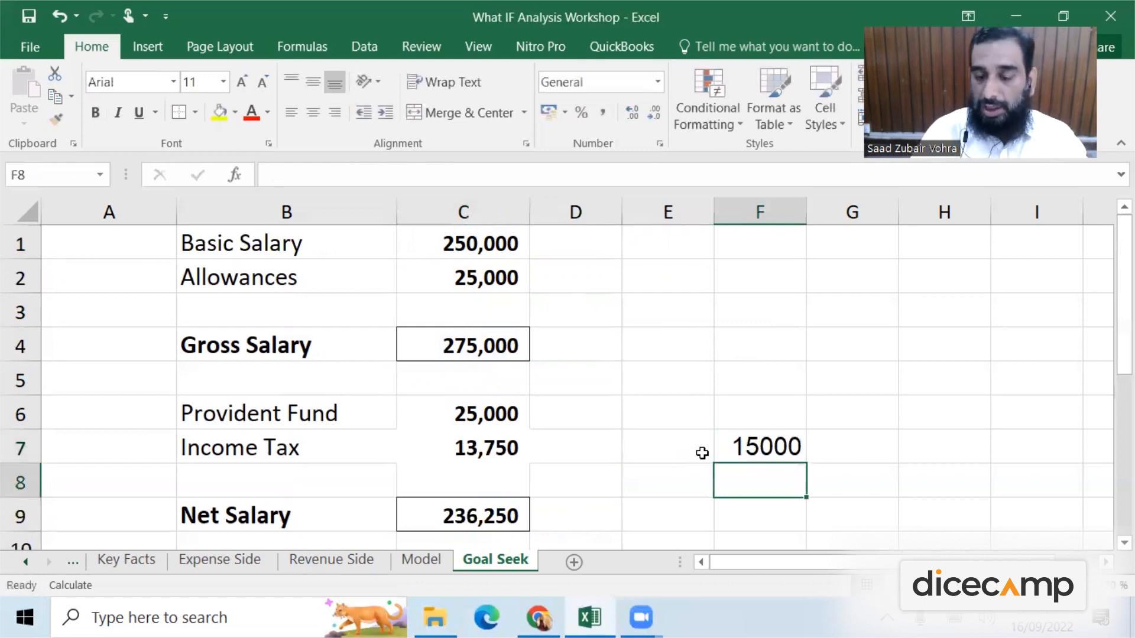
pyautogui.click(486, 241)
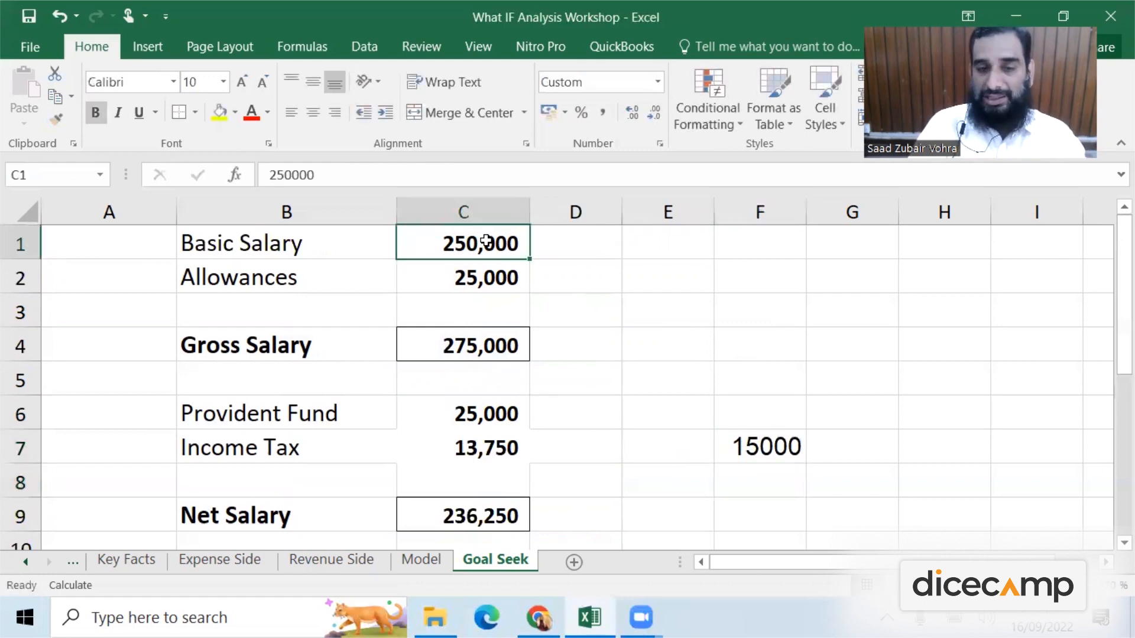
pyautogui.click(520, 349)
pyautogui.click(513, 404)
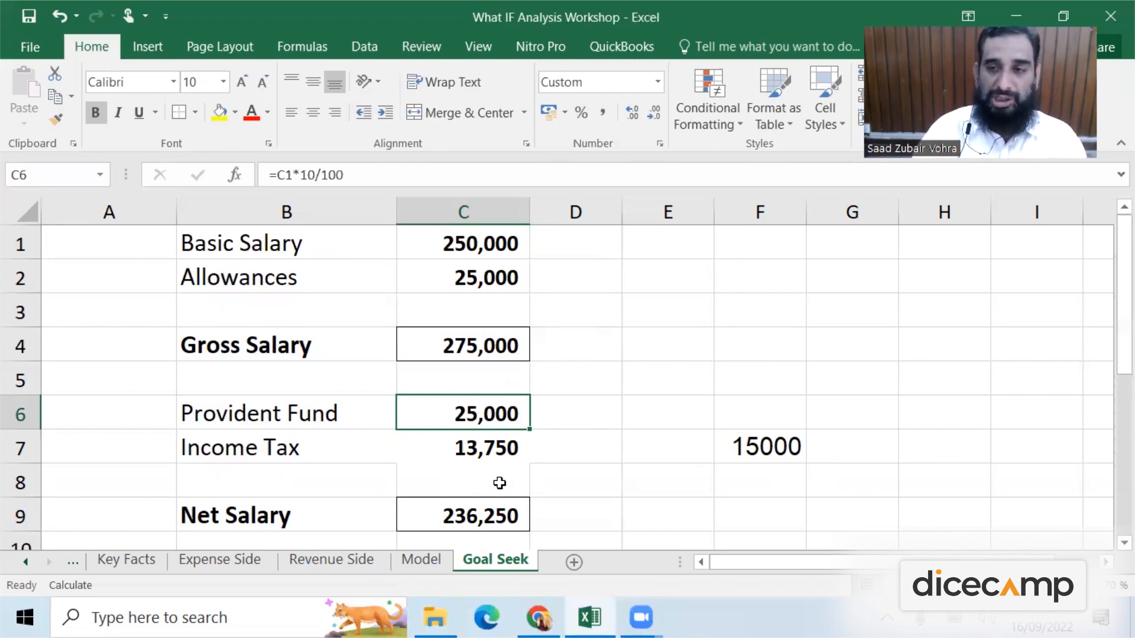
pyautogui.press('Down')
pyautogui.press('Down')
pyautogui.press('Down')
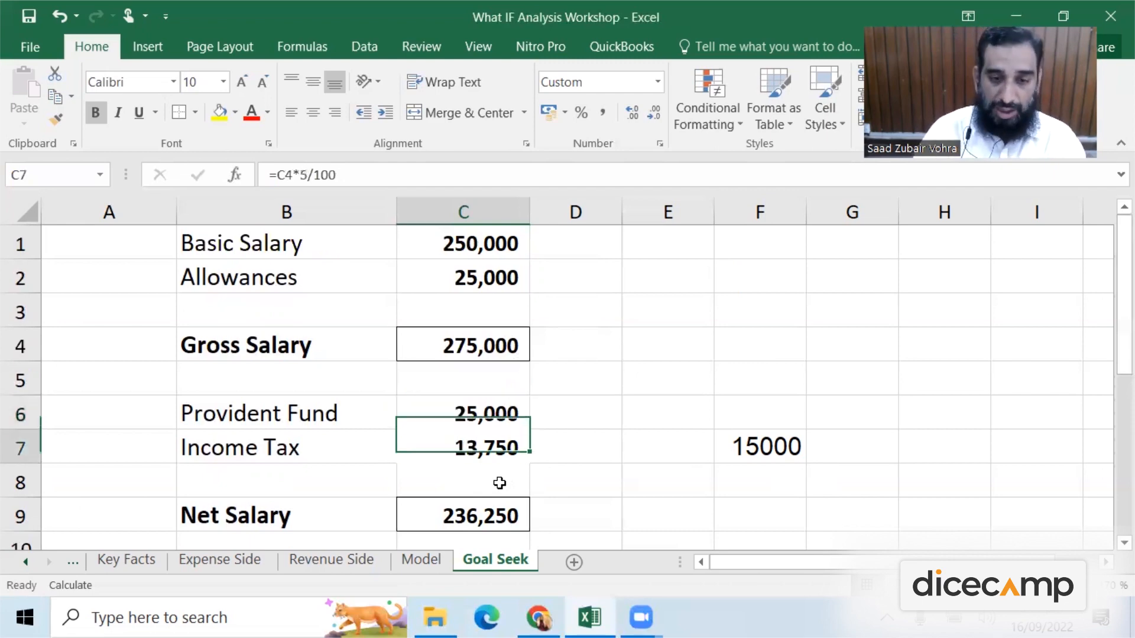
# Step: Set cell F7 on the income tax row to 17000
pyautogui.press('Up')
pyautogui.press('Up')
pyautogui.press('Right')
pyautogui.press('Right')
pyautogui.press('Right')
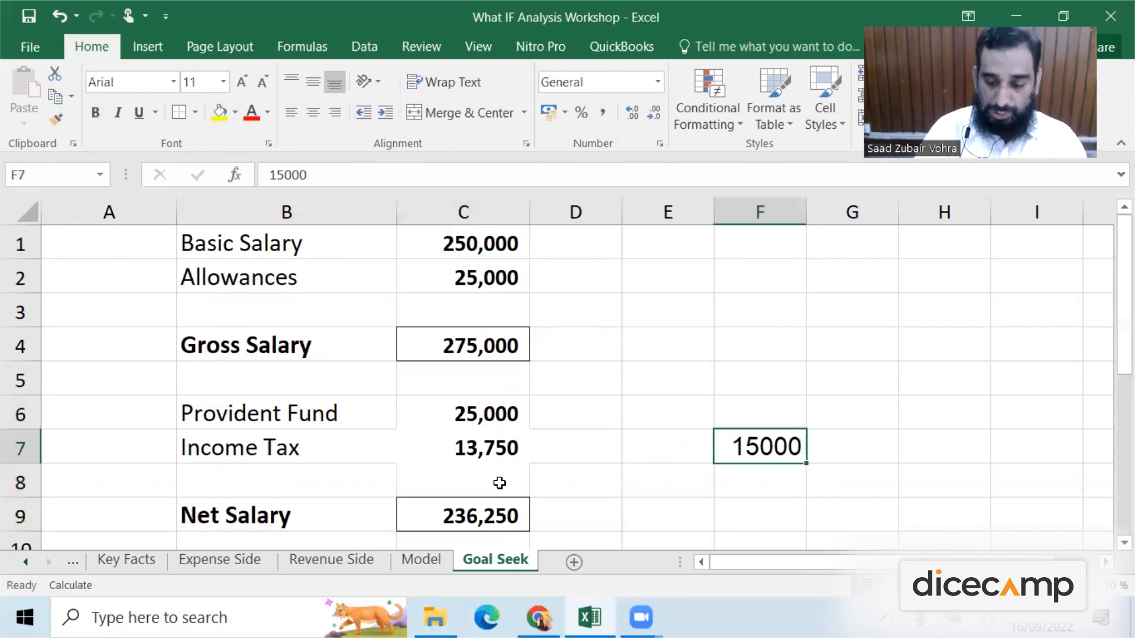
pyautogui.write('17000')
pyautogui.press('Return')
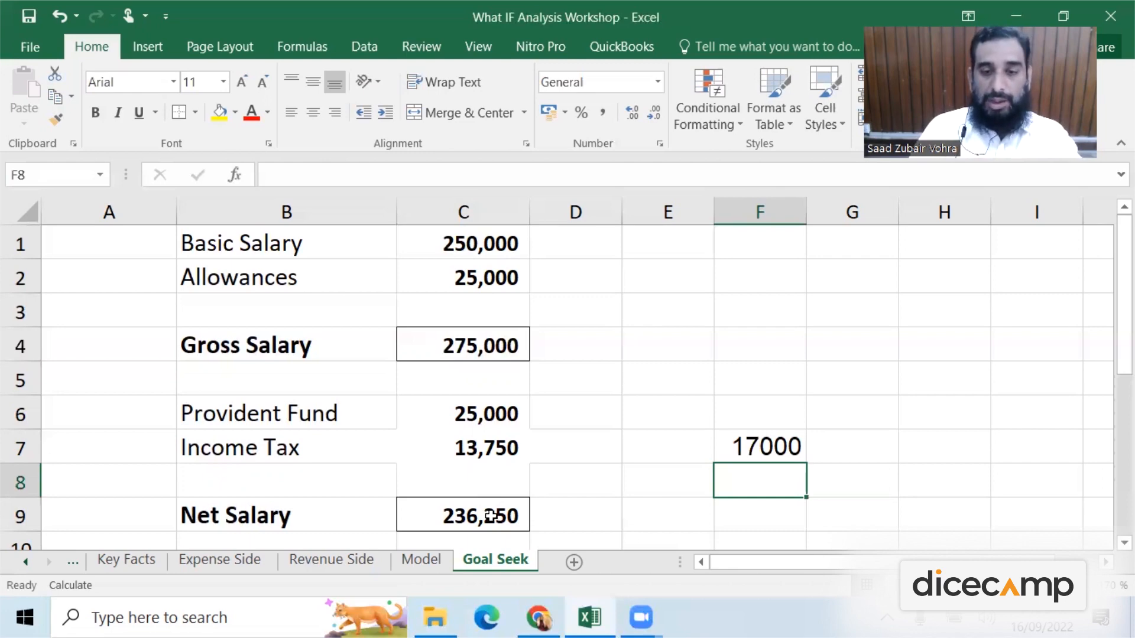
# Step: Set the basic salary in C1 to 260000
pyautogui.click(740, 455)
pyautogui.click(527, 444)
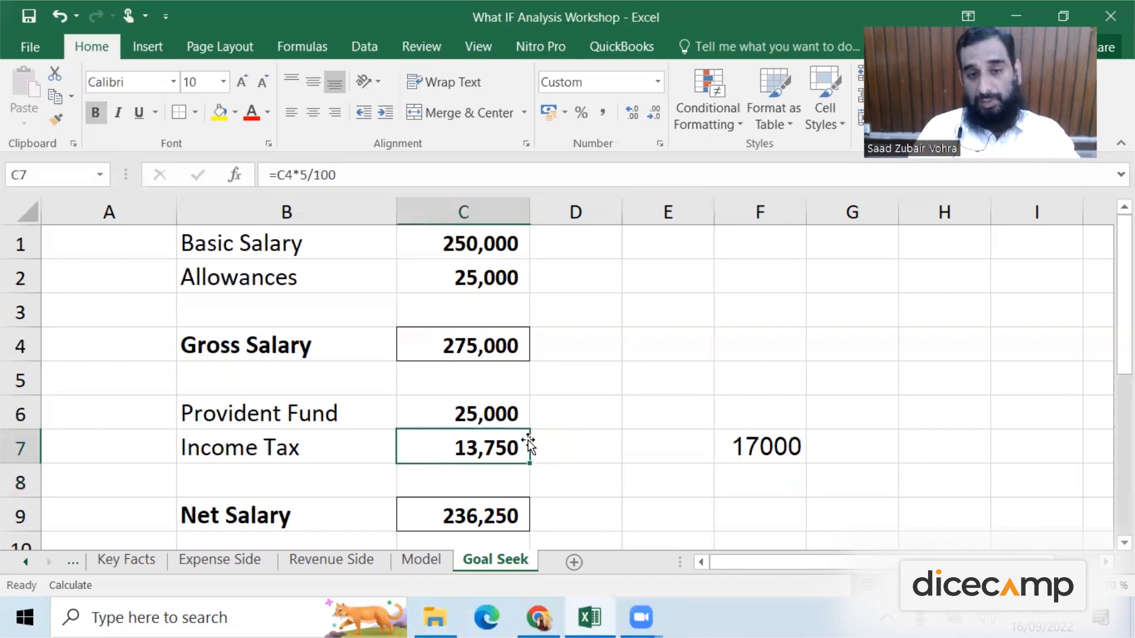
pyautogui.click(473, 249)
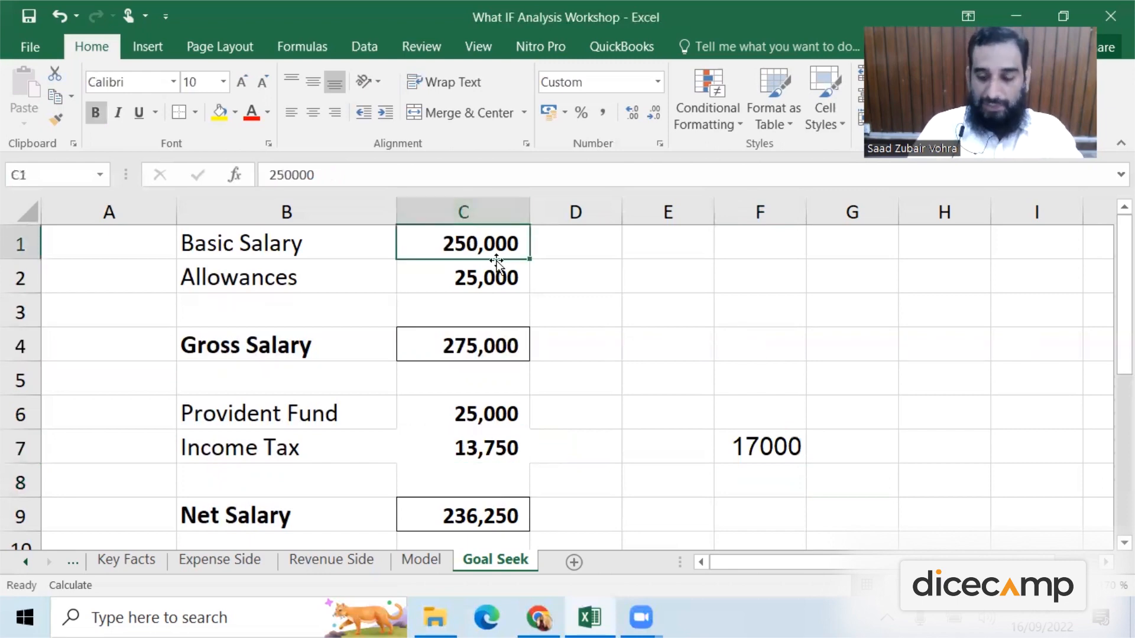
pyautogui.write('26')
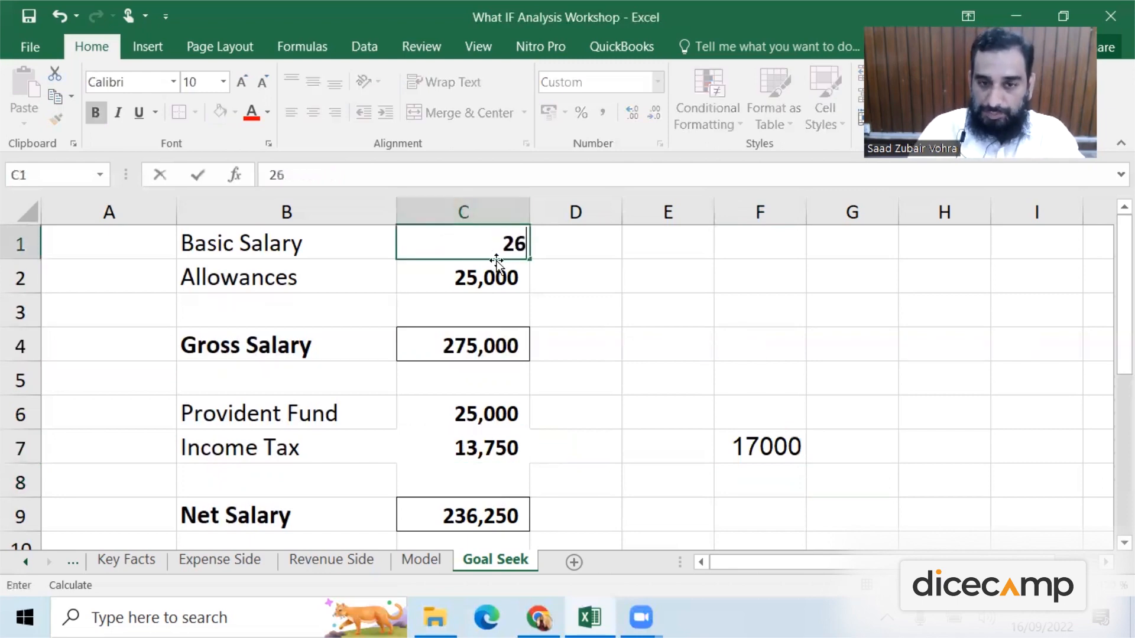
pyautogui.write('0,000000')
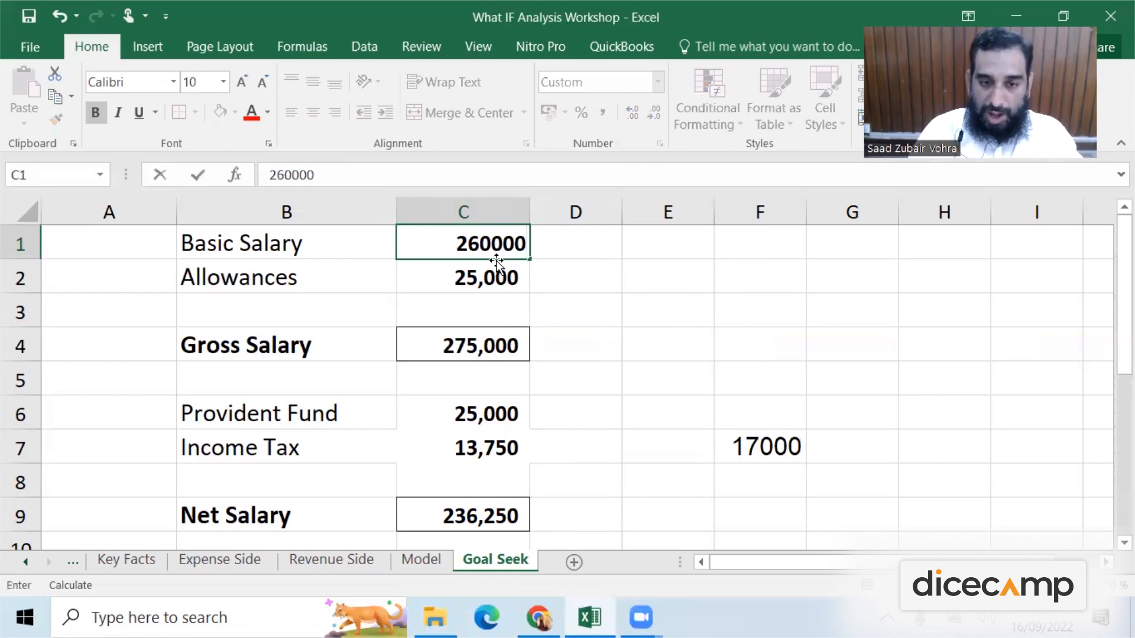
pyautogui.press('Return')
# Step: Recheck the formulas in column C from allowances down to net salary with the changed basic salary
pyautogui.press('Up')
pyautogui.press('Down')
pyautogui.press('F2')
pyautogui.press('Escape')
pyautogui.press('Up')
pyautogui.press('Down')
pyautogui.press('Up')
pyautogui.press('F2')
pyautogui.press('Escape')
pyautogui.press('Down')
pyautogui.press('F2')
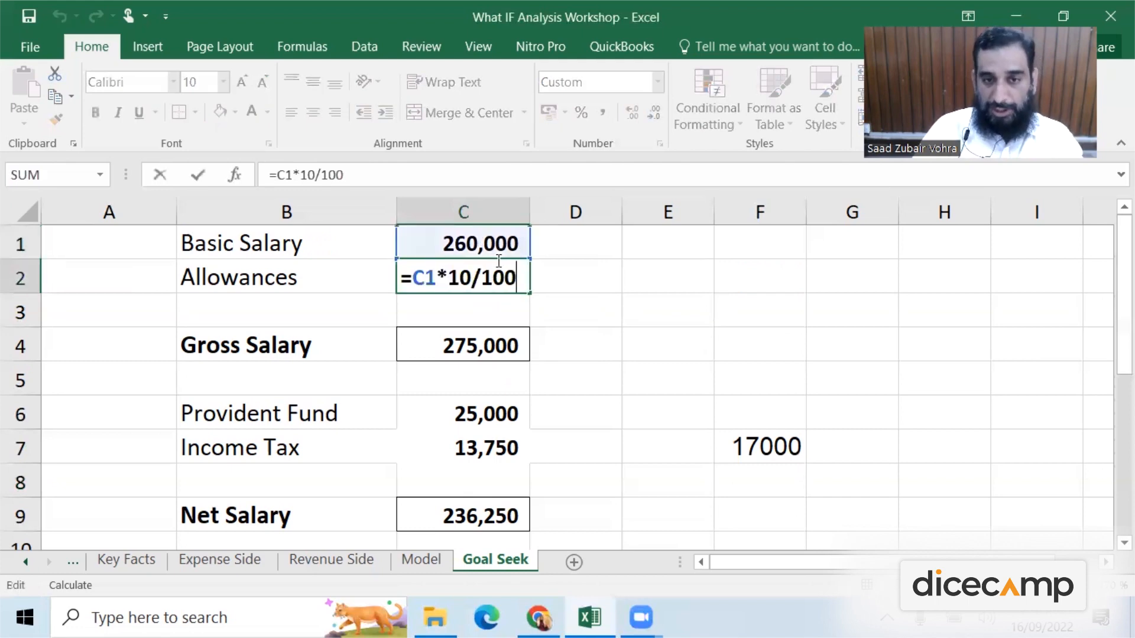
pyautogui.press('Escape')
pyautogui.press('Down')
pyautogui.press('Down')
pyautogui.press('F2')
pyautogui.press('Escape')
pyautogui.press('Down')
pyautogui.press('Down')
pyautogui.press('F2')
pyautogui.press('Escape')
pyautogui.press('Down')
pyautogui.press('F2')
pyautogui.press('Escape')
pyautogui.press('Down')
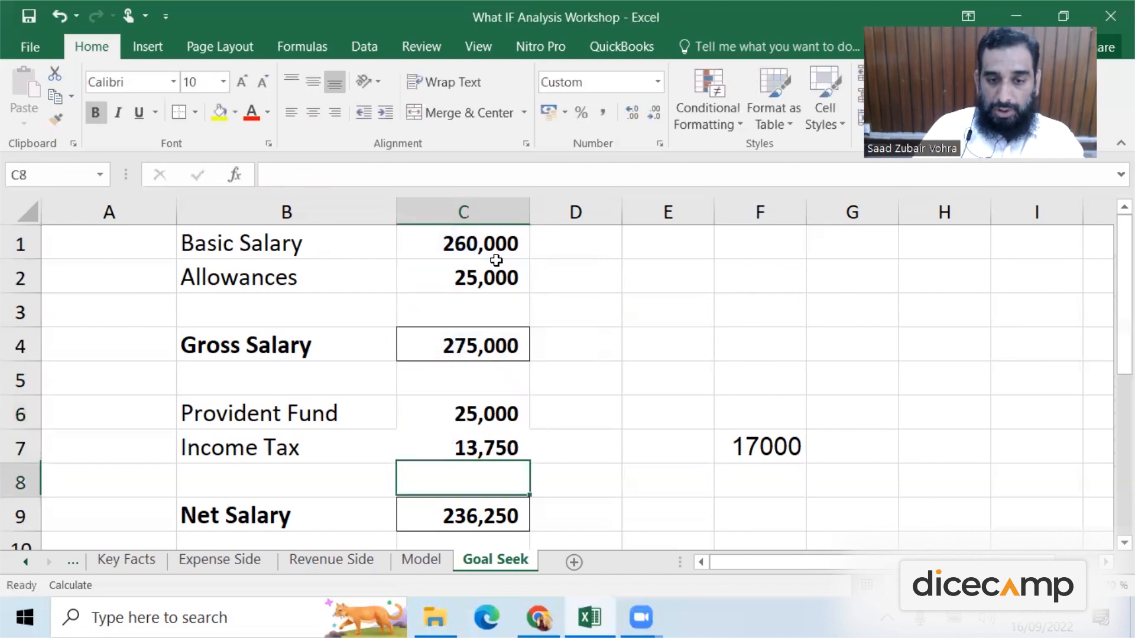
pyautogui.press('Down')
pyautogui.press('F2')
pyautogui.press('Escape')
pyautogui.press('Up')
pyautogui.click(495, 258)
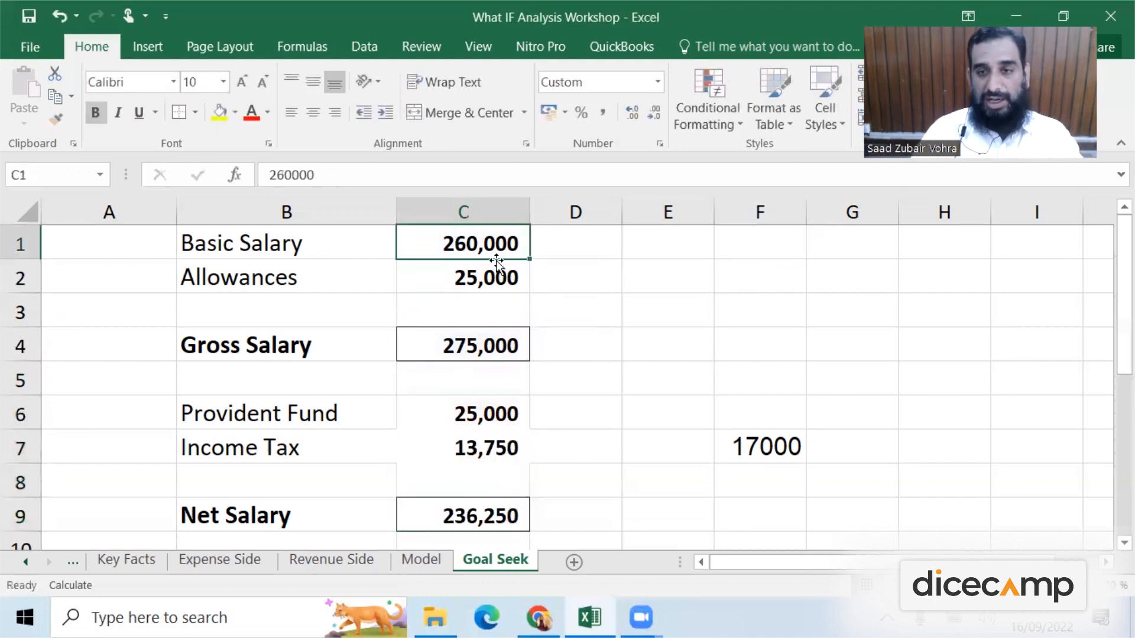
pyautogui.click(366, 47)
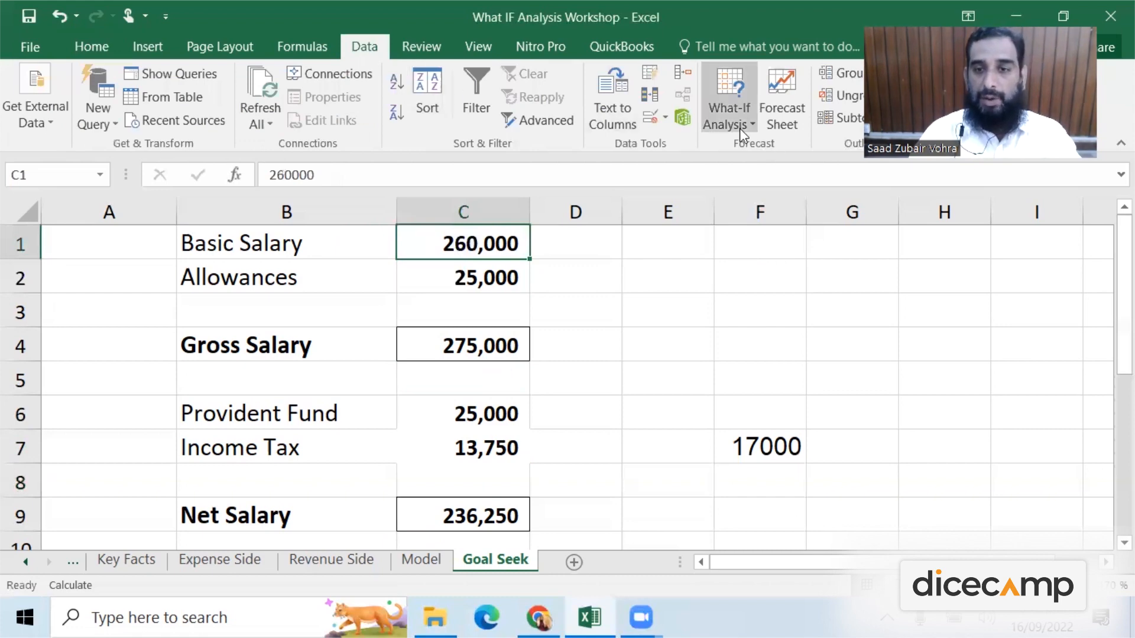
pyautogui.click(724, 123)
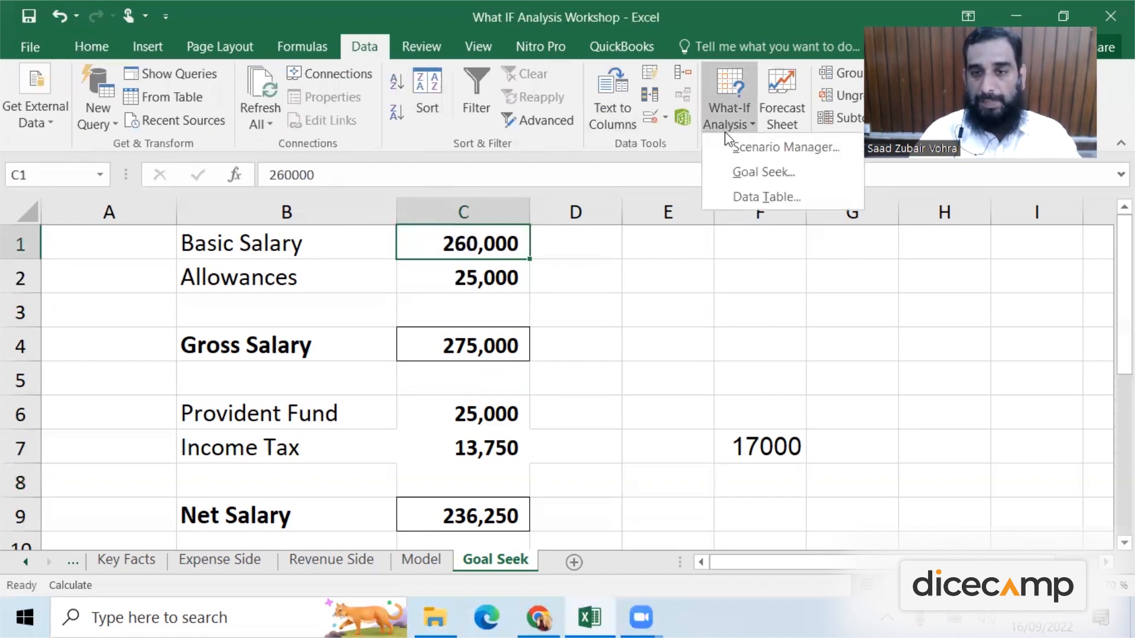
pyautogui.click(749, 172)
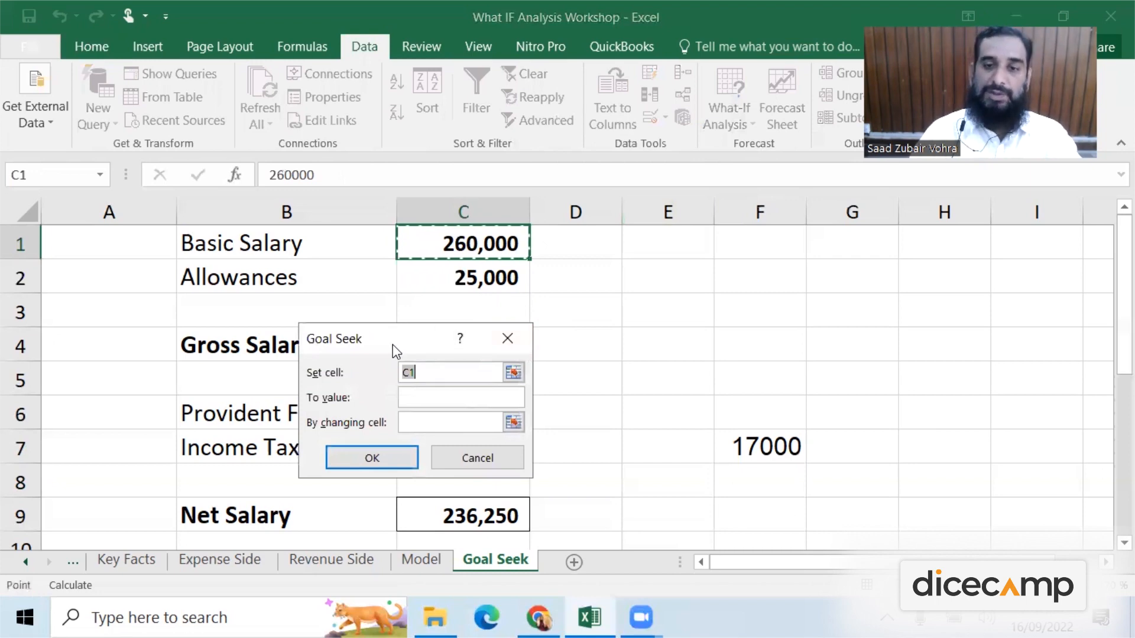
pyautogui.moveTo(393, 346); pyautogui.dragTo(670, 250)
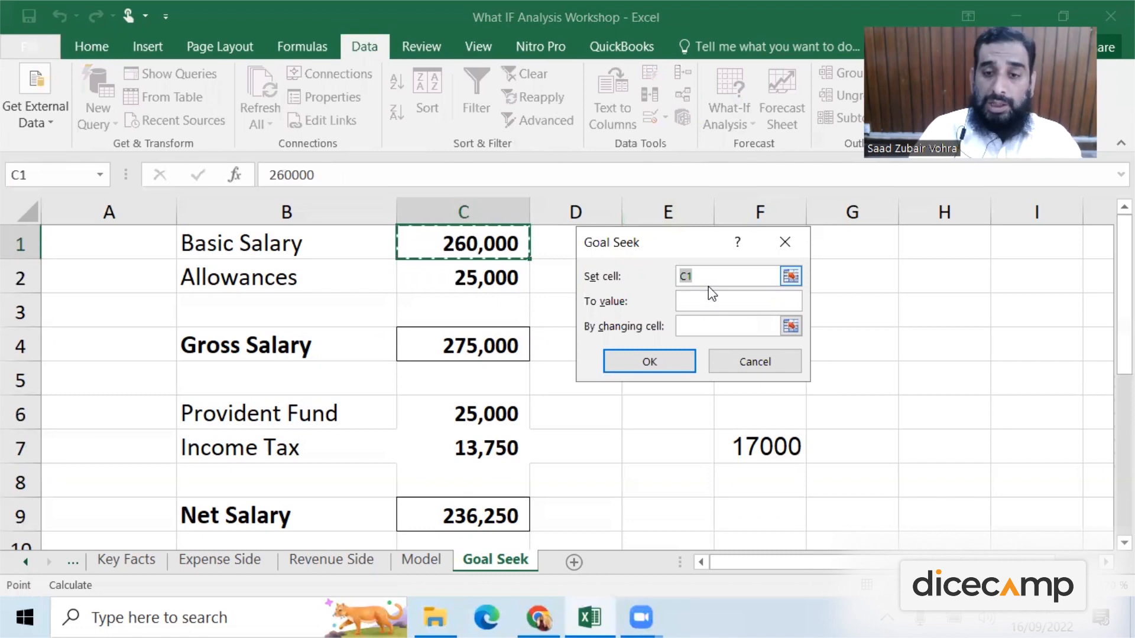
pyautogui.click(790, 276)
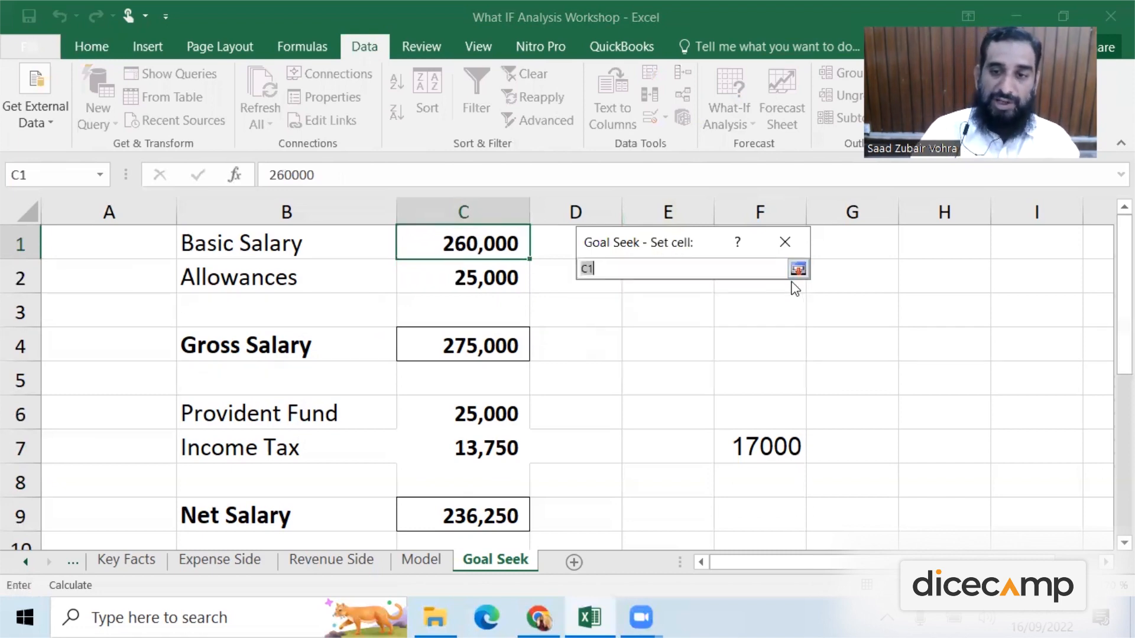
pyautogui.click(502, 451)
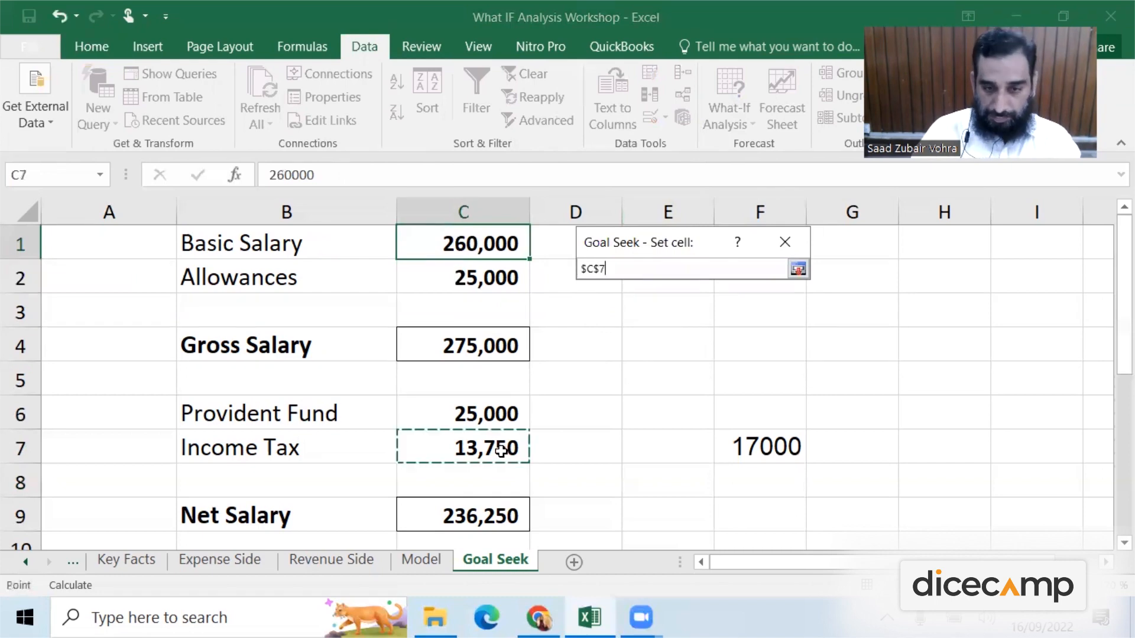
pyautogui.press('Return')
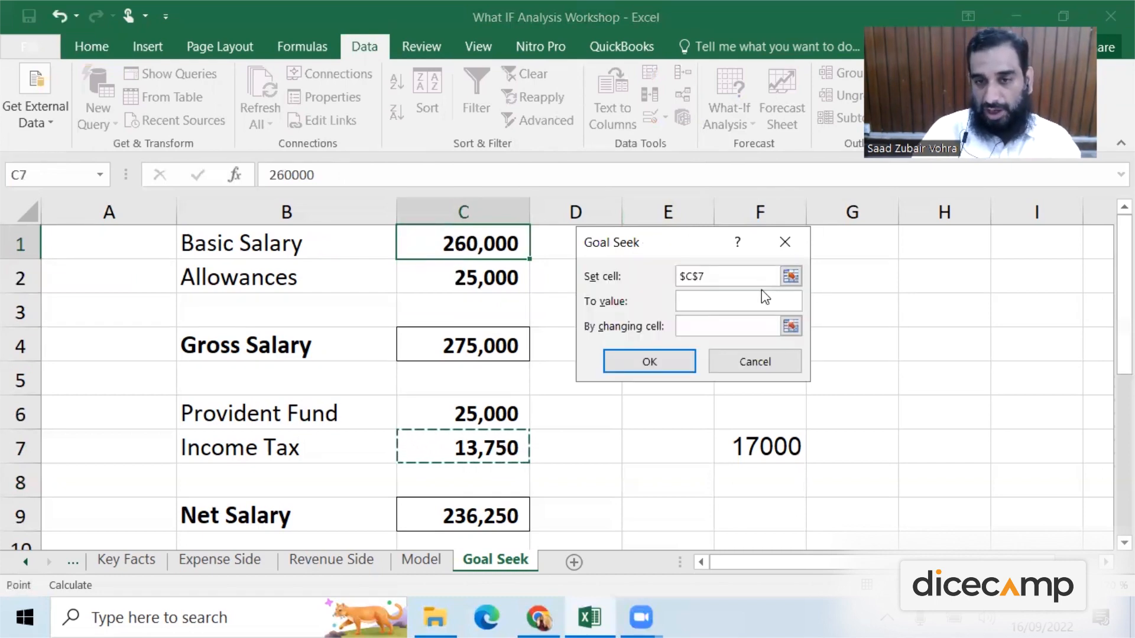
pyautogui.click(791, 276)
pyautogui.click(498, 449)
pyautogui.click(798, 269)
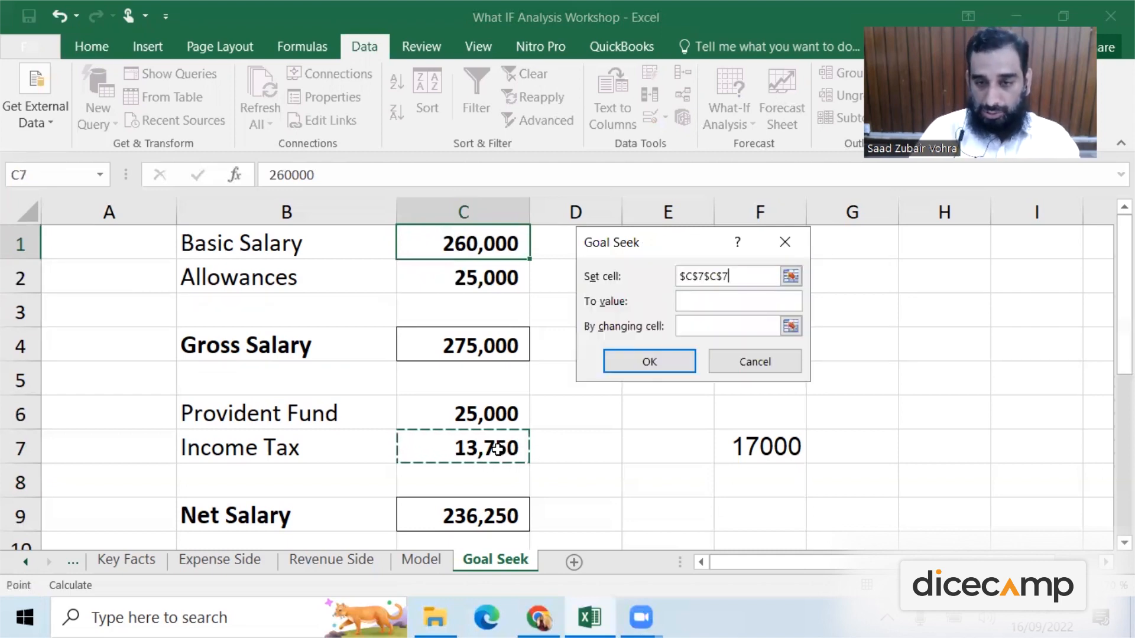
pyautogui.click(784, 242)
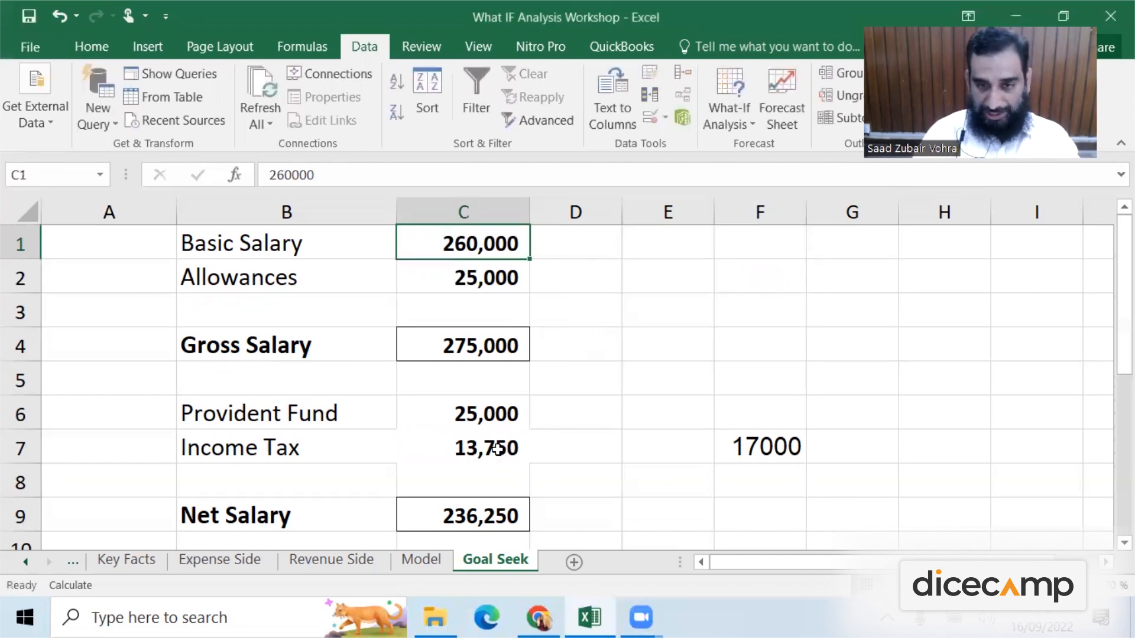
# Step: Use Goal Seek to bring the income tax in C7 to 17000 by changing the basic salary in C1, and keep the solution
pyautogui.click(736, 125)
pyautogui.click(742, 171)
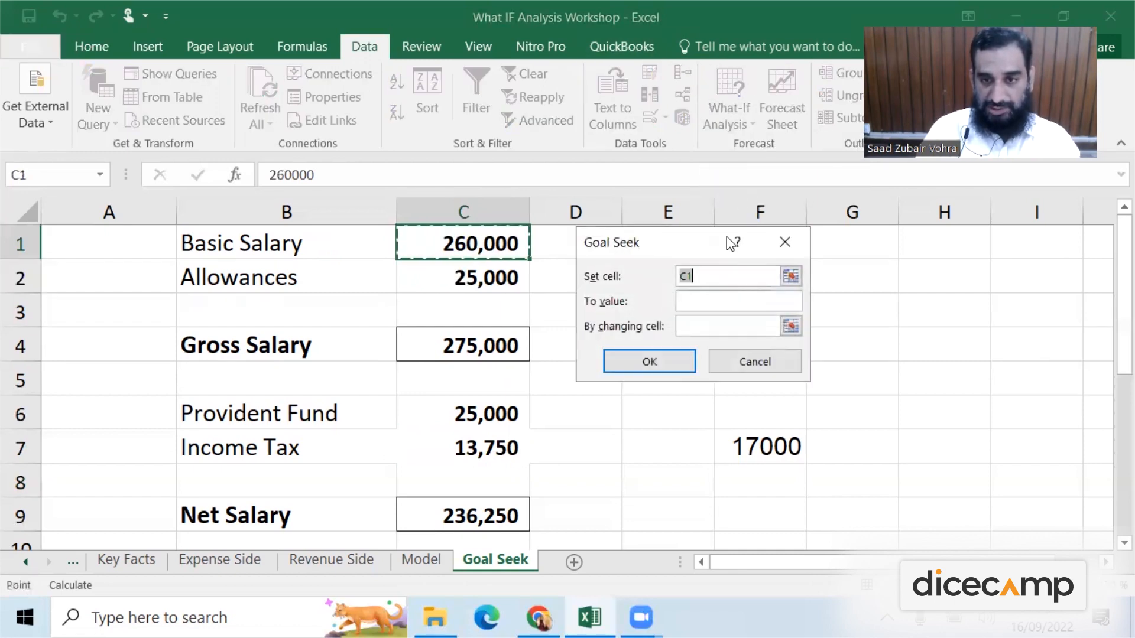
pyautogui.click(792, 275)
pyautogui.click(479, 447)
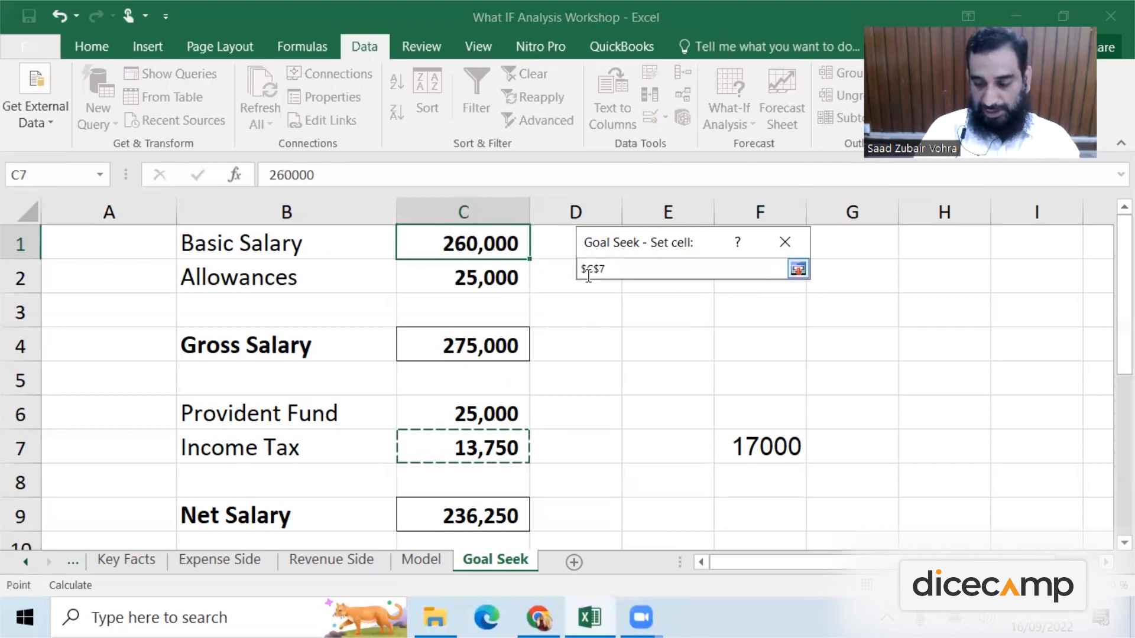
pyautogui.press('Return')
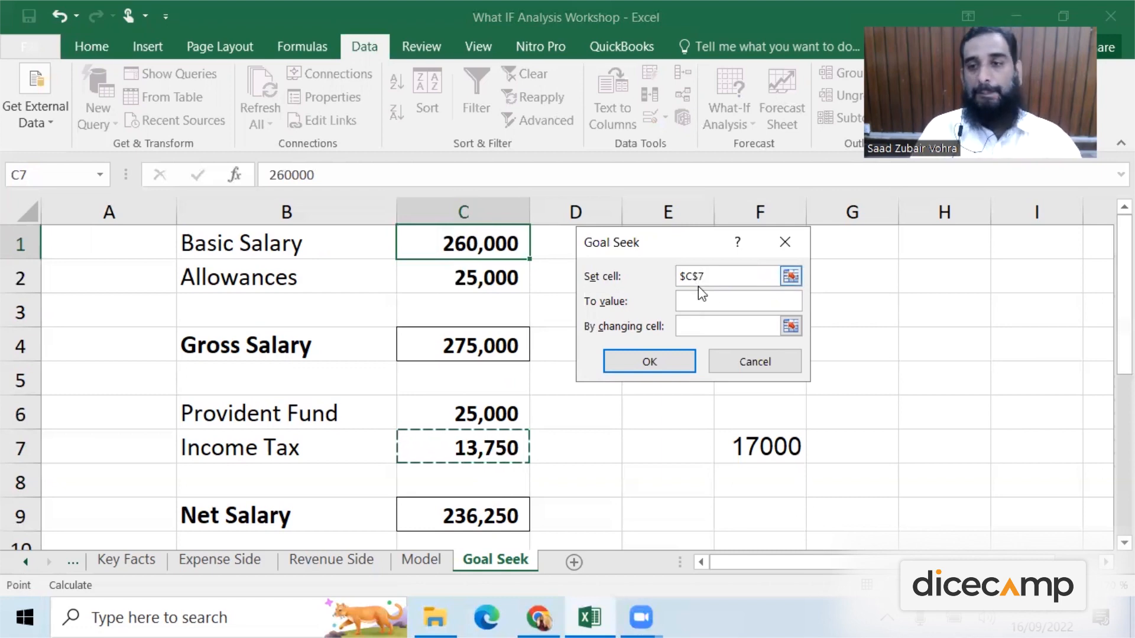
pyautogui.click(696, 309)
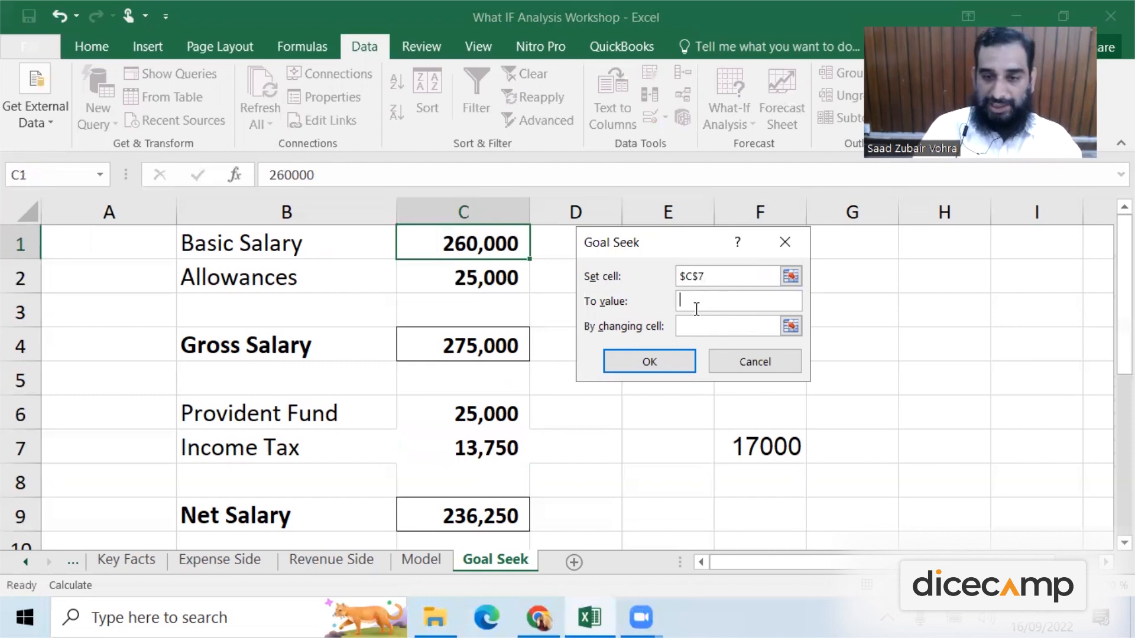
pyautogui.write('17000')
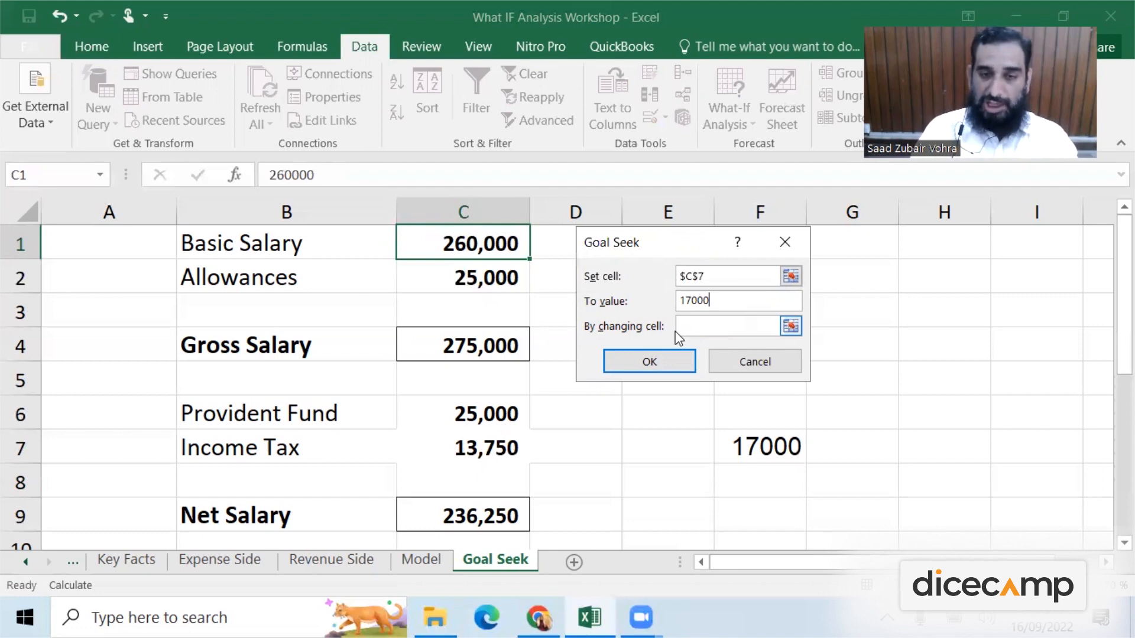
pyautogui.click(791, 326)
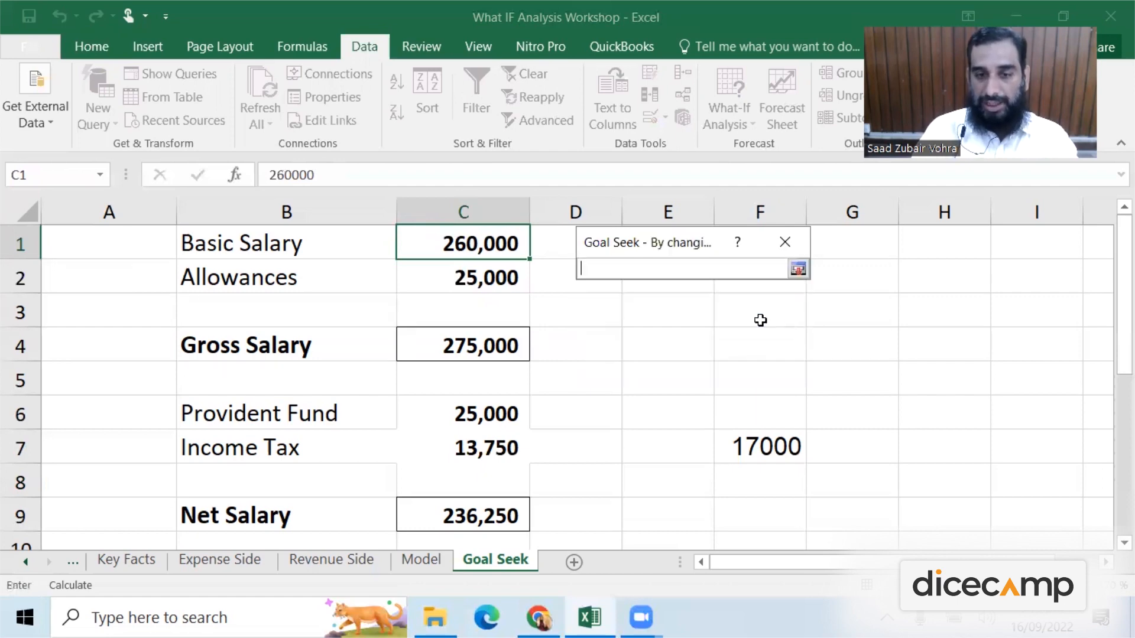
pyautogui.click(490, 242)
pyautogui.press('Return')
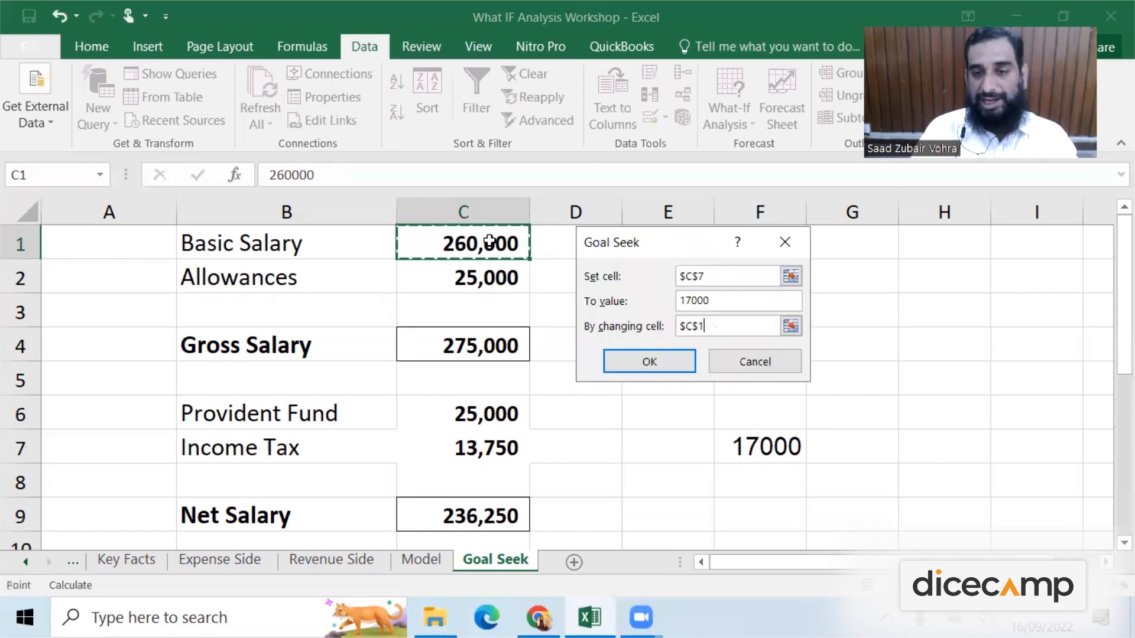
pyautogui.click(672, 366)
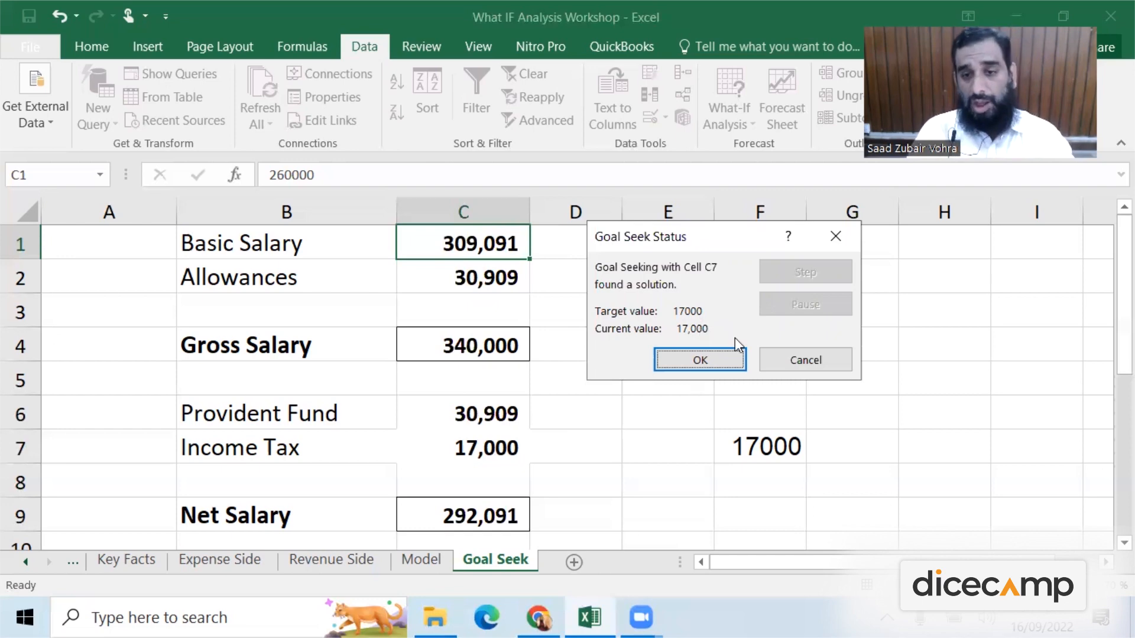
pyautogui.click(732, 358)
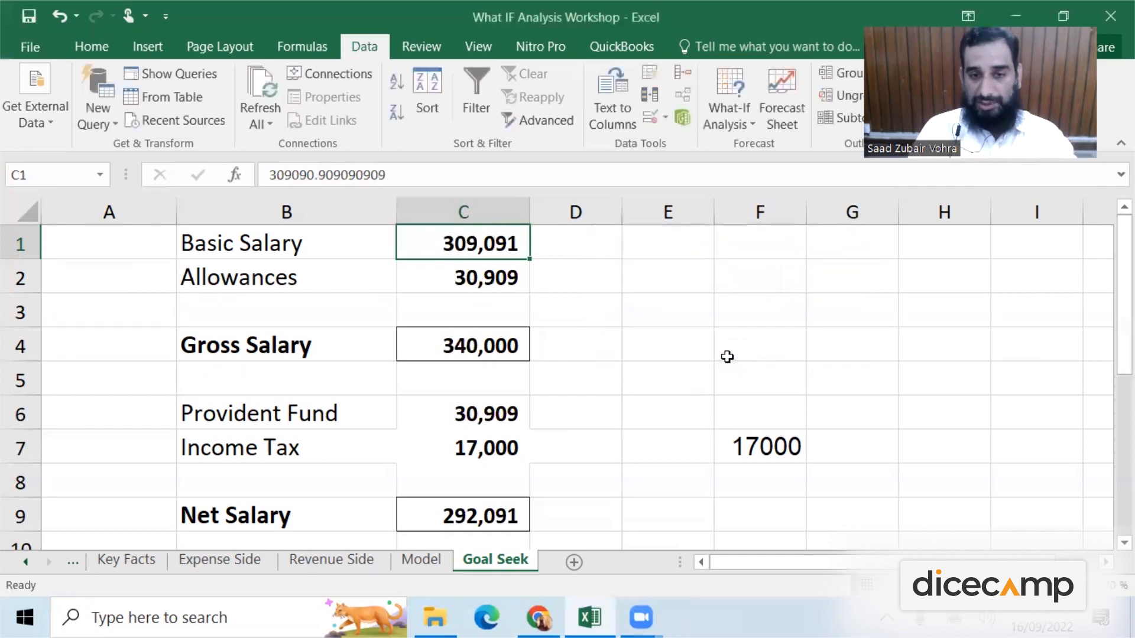
# Step: Clear the target value in F7 and enter 35000 in E9 on the net salary row
pyautogui.click(759, 438)
pyautogui.press('Delete')
pyautogui.press('Left')
pyautogui.press('Down')
pyautogui.press('Down')
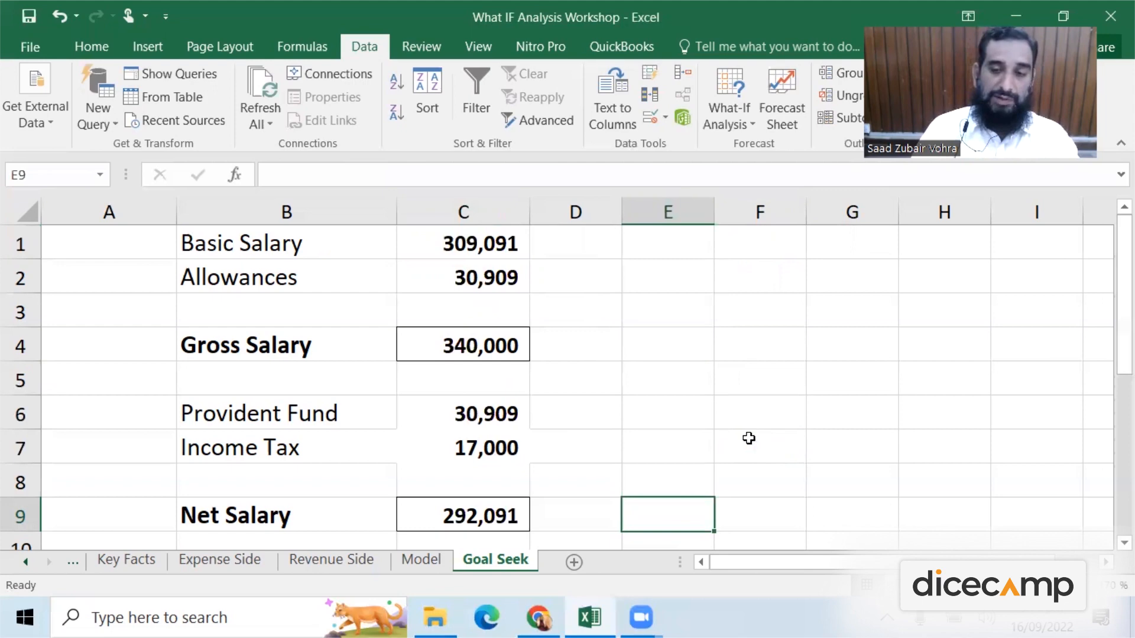
pyautogui.write('35000')
pyautogui.press('Return')
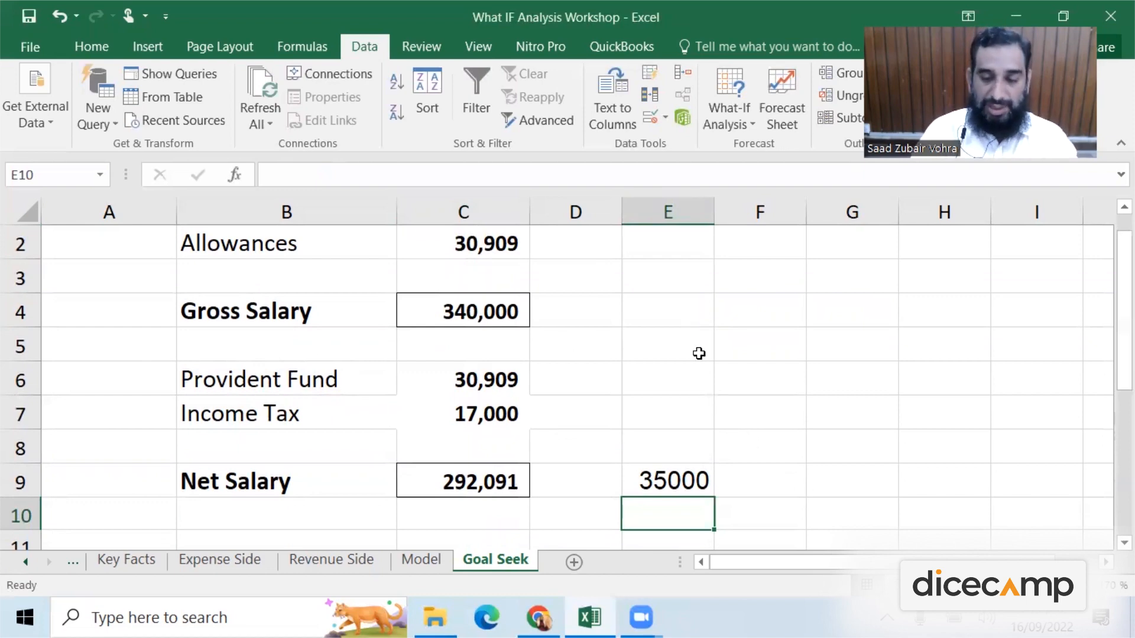
# Step: Run Goal Seek to bring the net salary in C9 to 35000 by changing the basic salary in C1
pyautogui.click(677, 470)
pyautogui.click(745, 118)
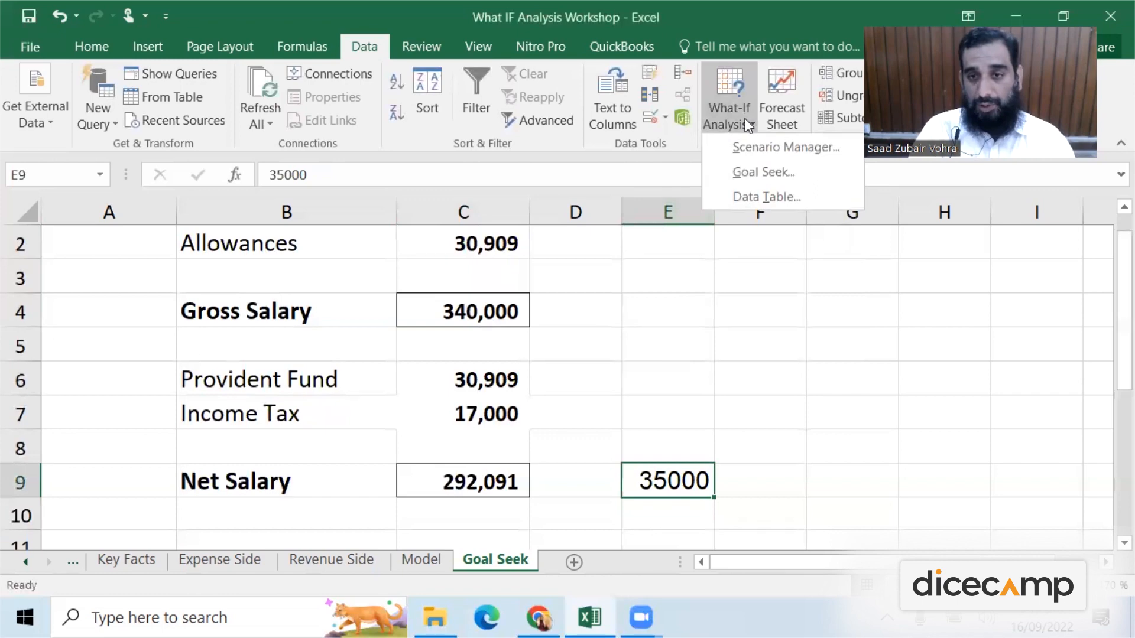
pyautogui.click(749, 170)
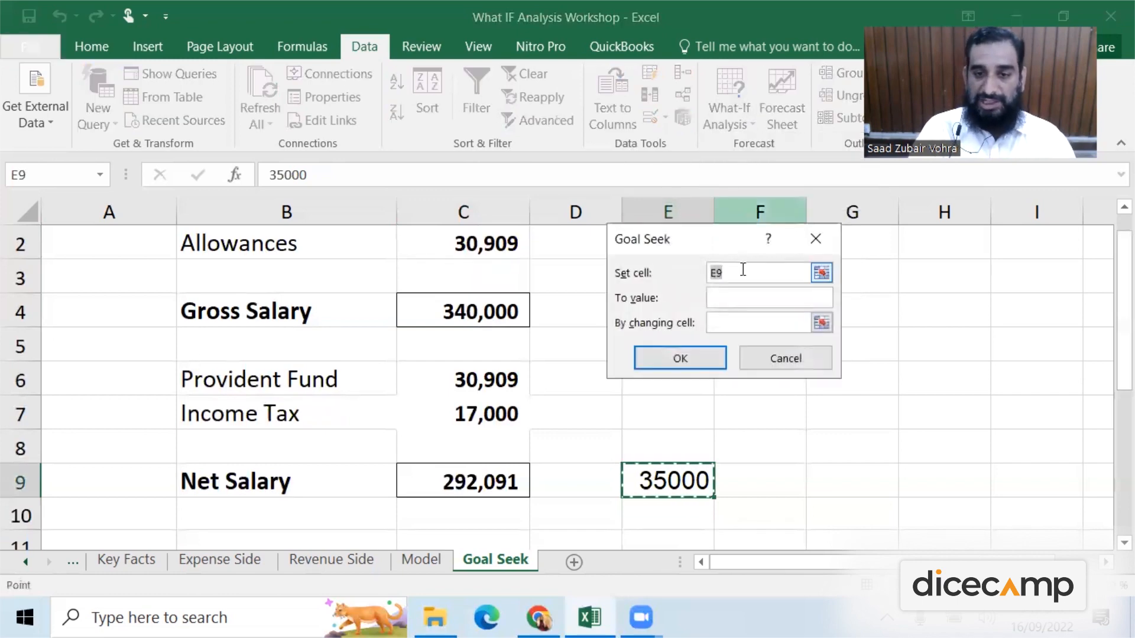
pyautogui.click(505, 482)
pyautogui.click(777, 305)
pyautogui.write('35000')
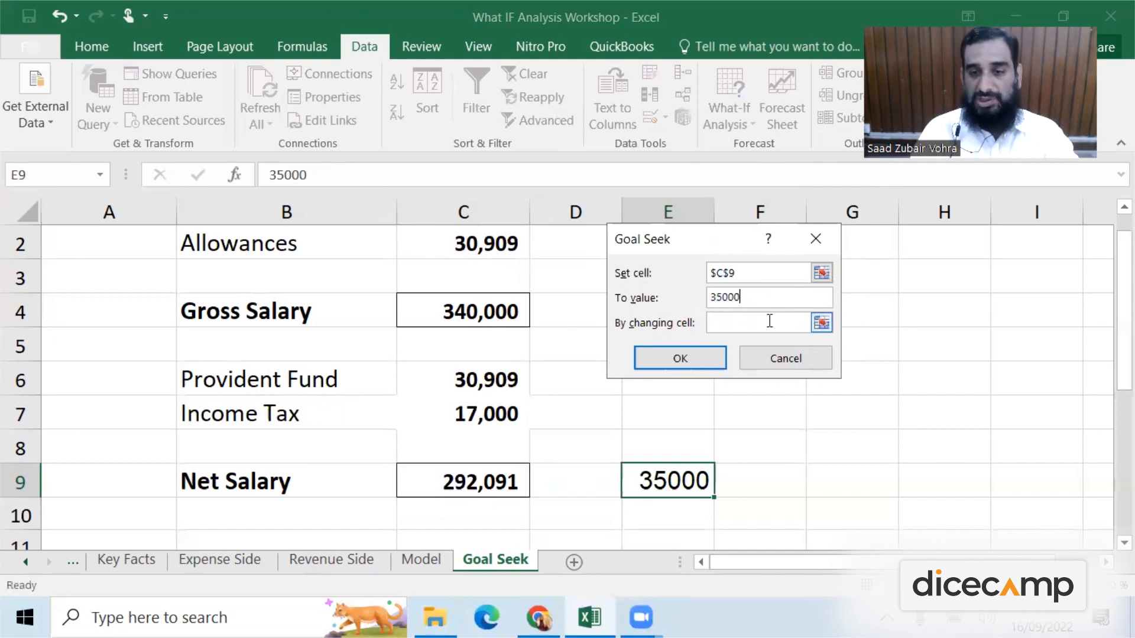
pyautogui.click(821, 323)
pyautogui.scroll(1, 545, 329)
pyautogui.click(500, 251)
pyautogui.press('Return')
pyautogui.click(669, 352)
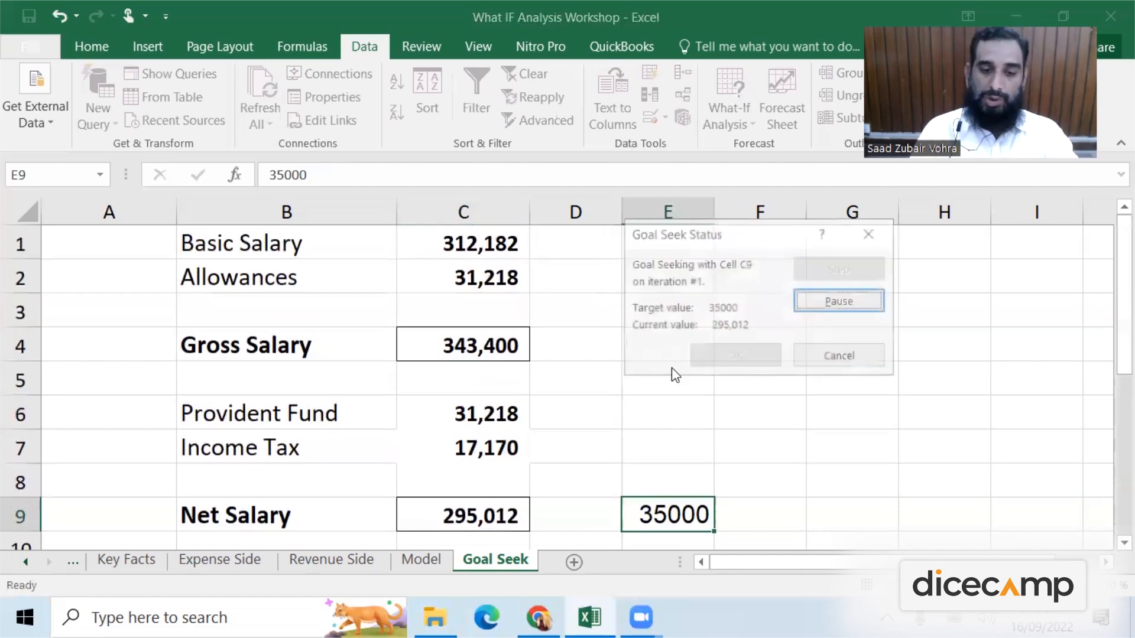